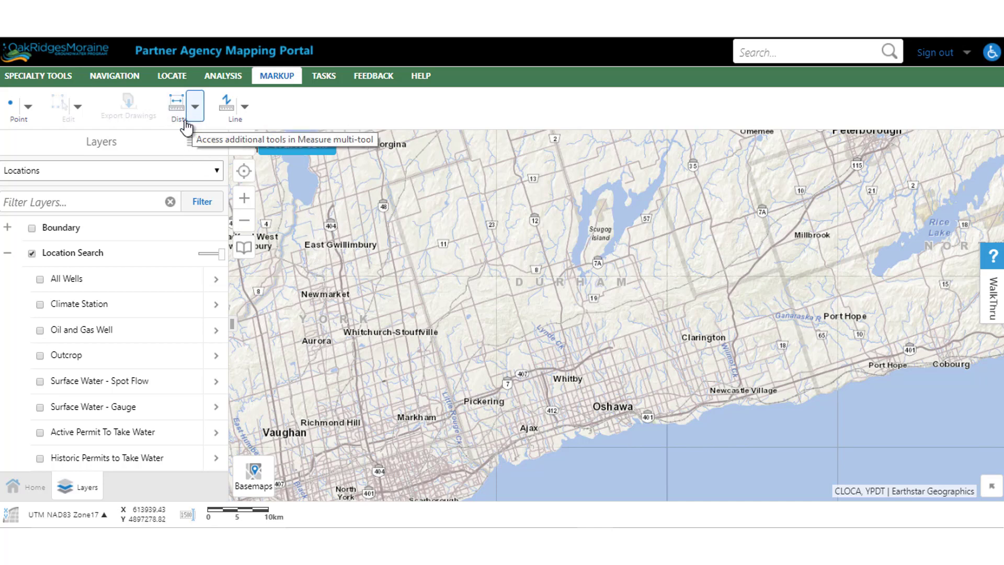
Step: Draw a small rectangle on the map northeast of East Gwillimbury, west of Scugog Island
click(28, 107)
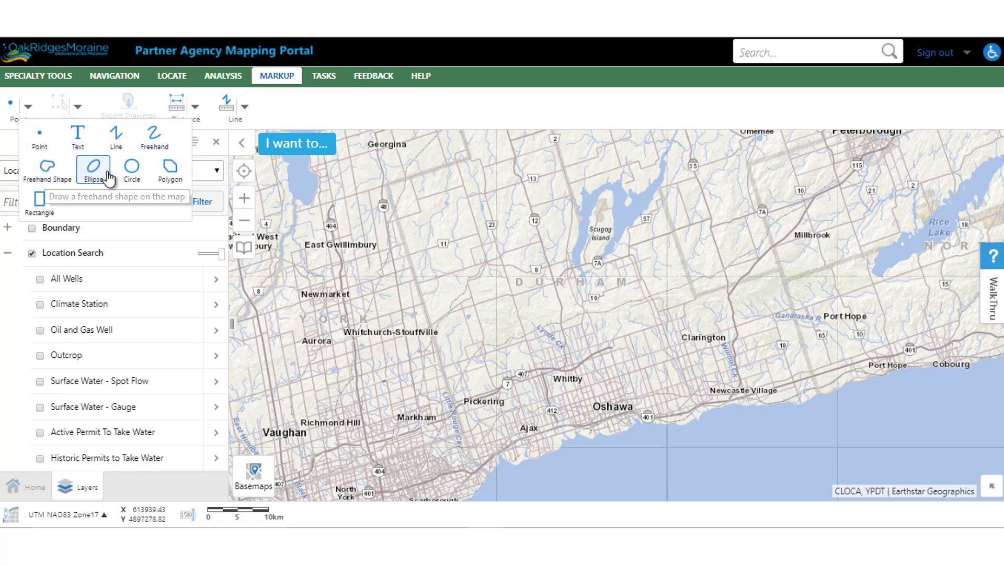
click(46, 208)
drag(459, 190, 486, 224)
Step: Place a point marker on the map just south of the rectangle
click(29, 107)
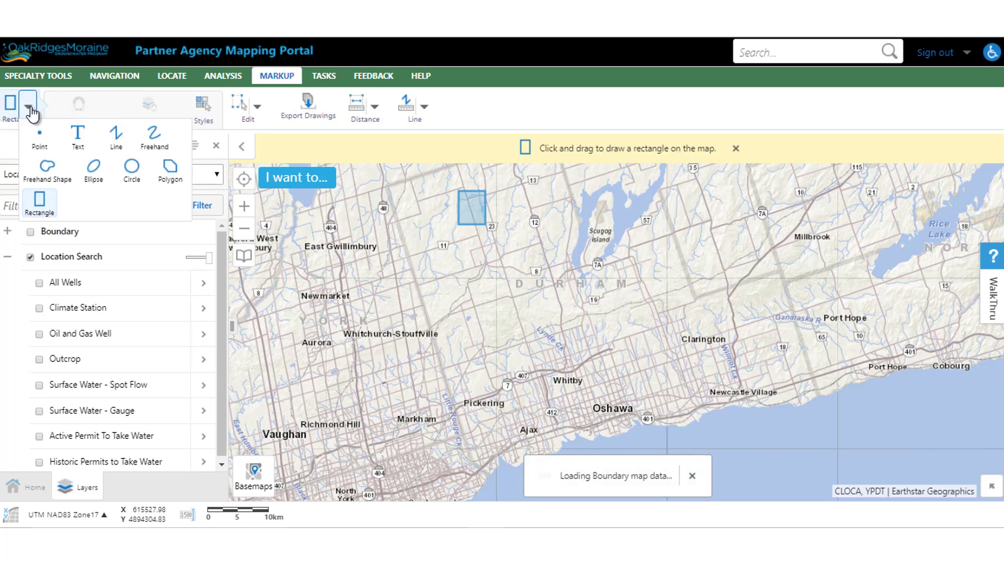
click(39, 135)
click(467, 256)
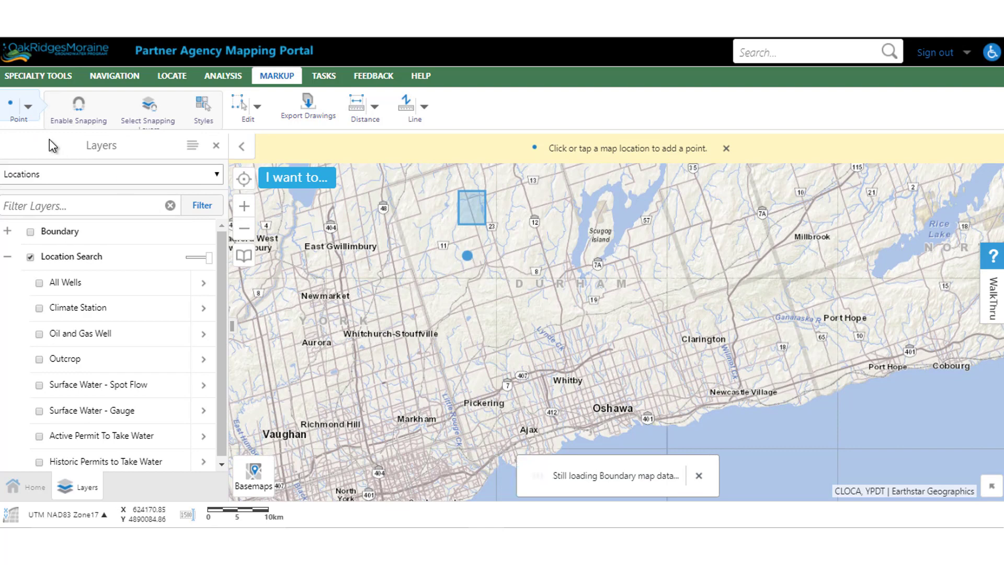
Step: Add the text label "Helllo" on the map just east of the point marker
click(29, 108)
click(79, 137)
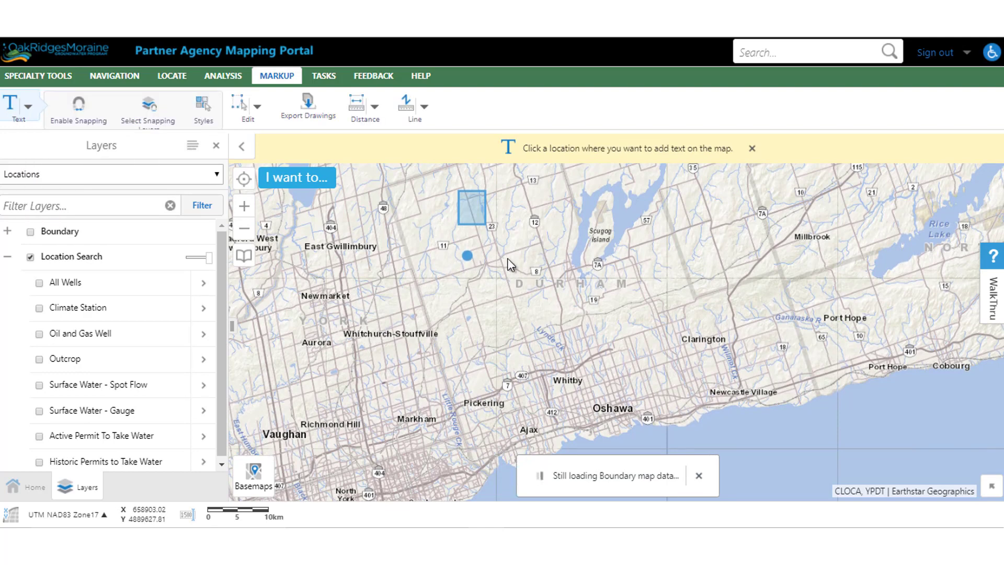
click(508, 259)
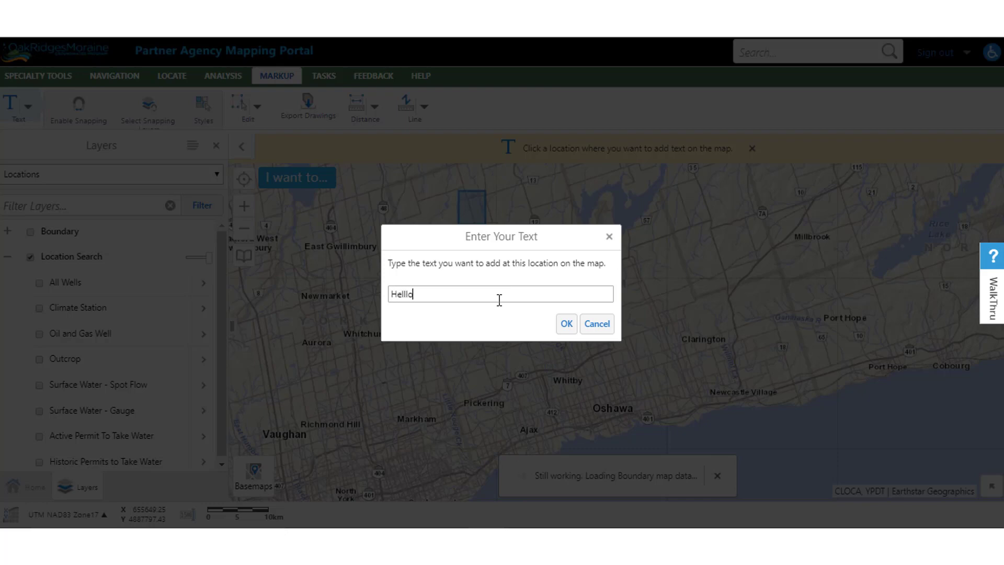
click(564, 323)
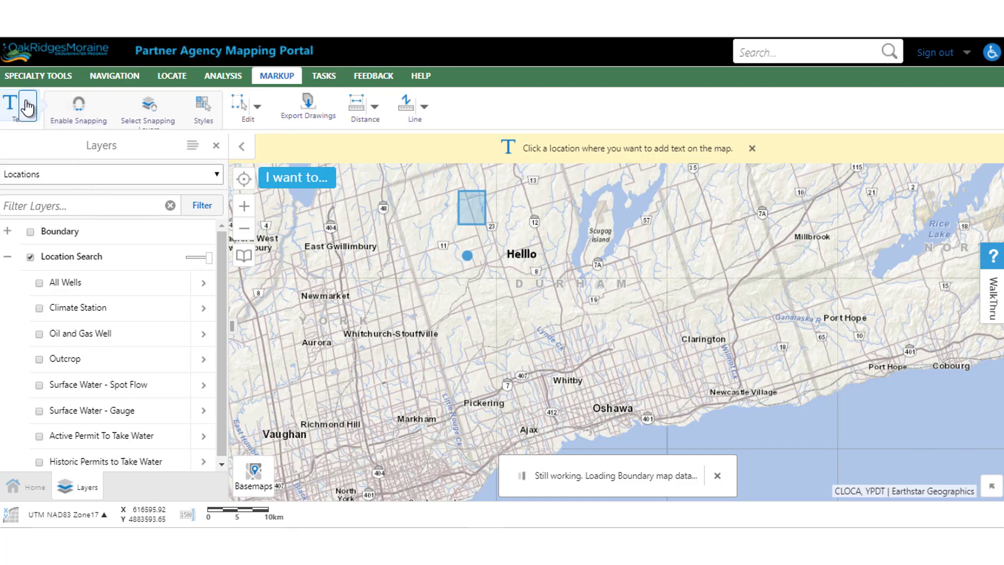
Step: Draw a two-segment line beneath the point and text label, bending southeast toward Lynde Creek
click(27, 107)
click(78, 137)
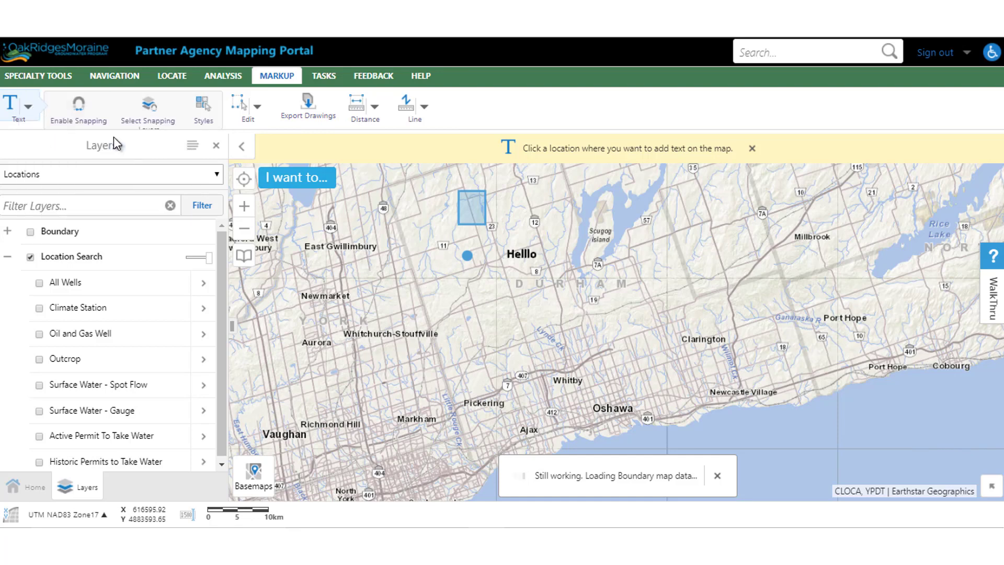
click(420, 278)
click(521, 286)
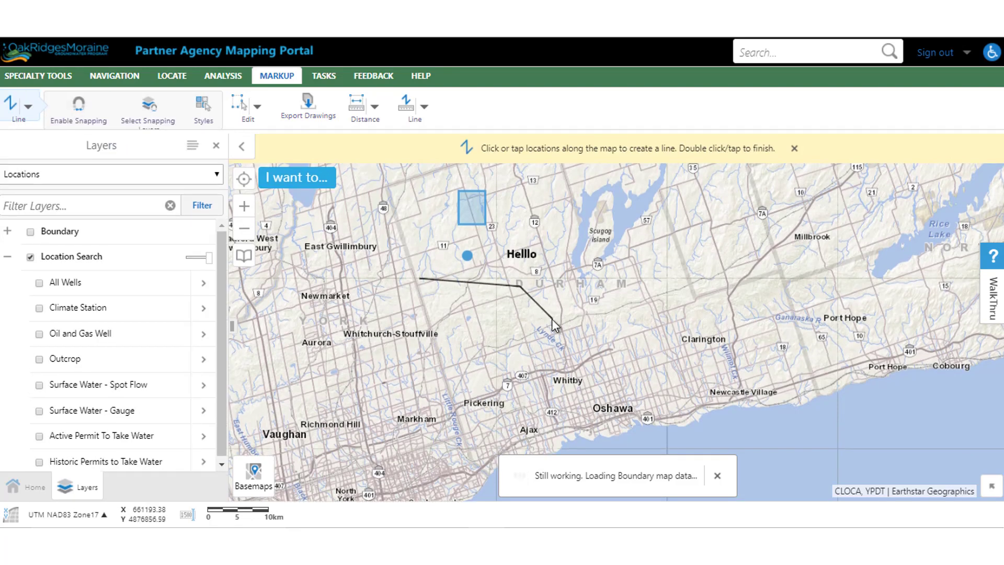
double_click(552, 318)
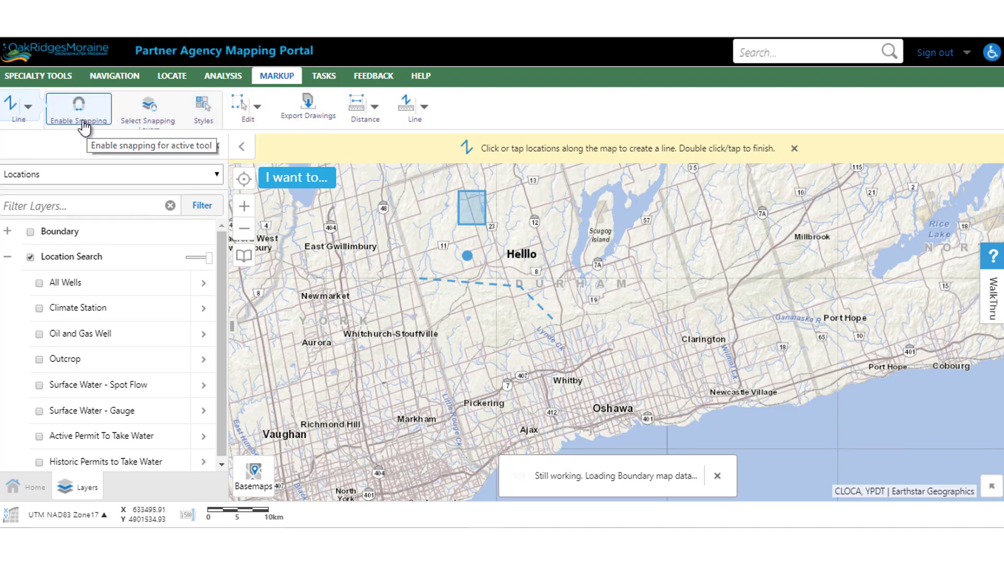
Step: With snapping enabled, draw a straight line joining the two endpoints of the existing line, and disable snapping when finished
click(78, 116)
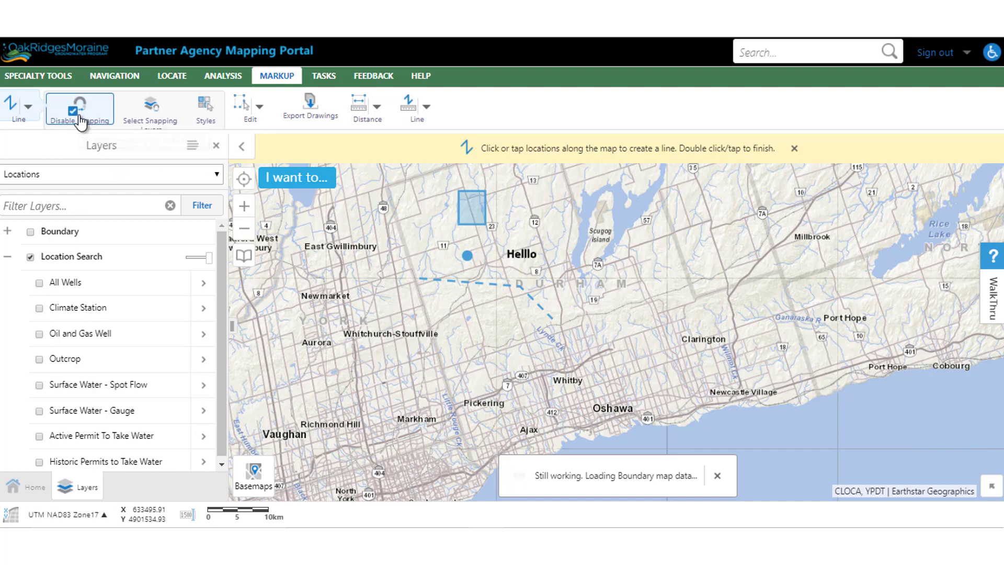
click(420, 279)
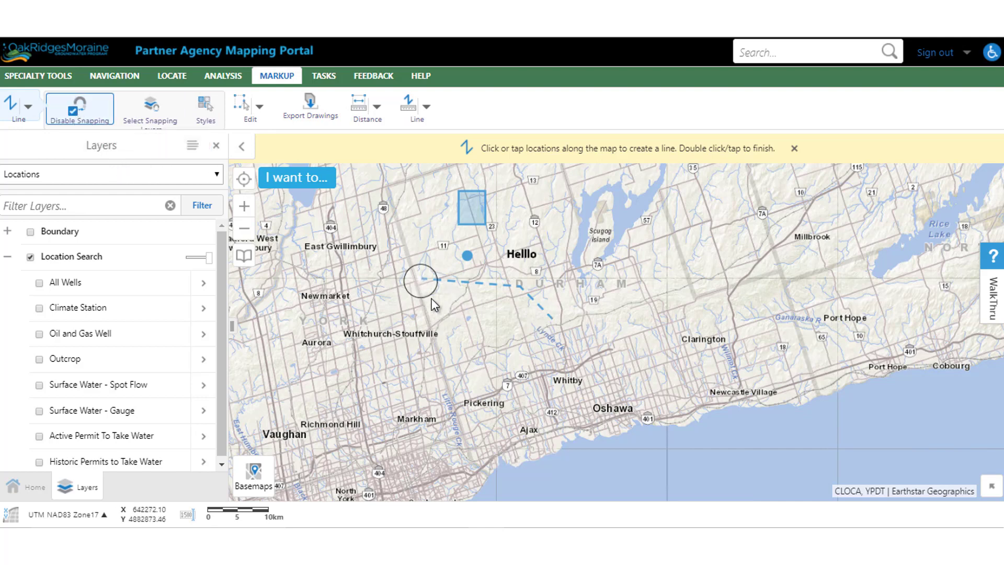
double_click(551, 318)
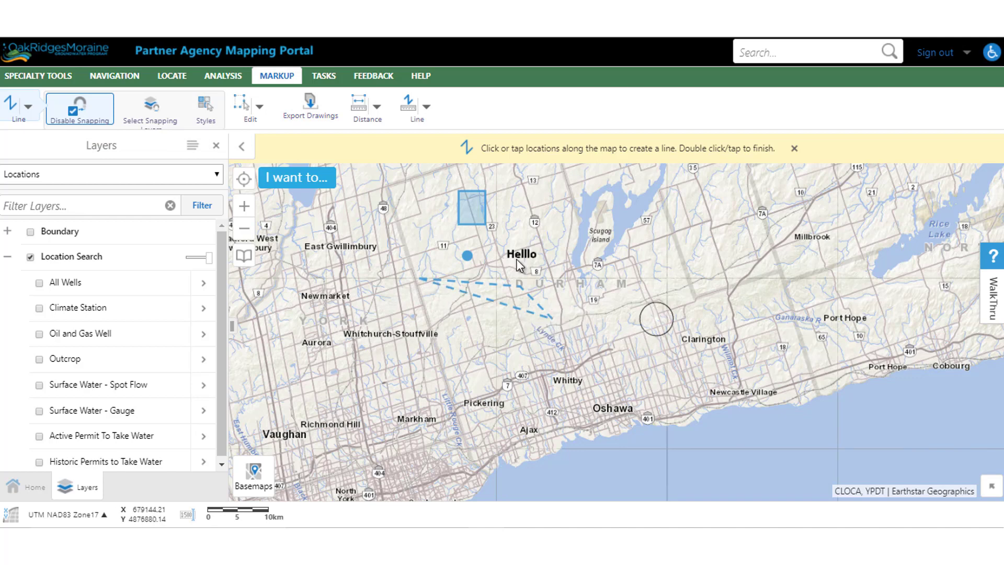
click(89, 119)
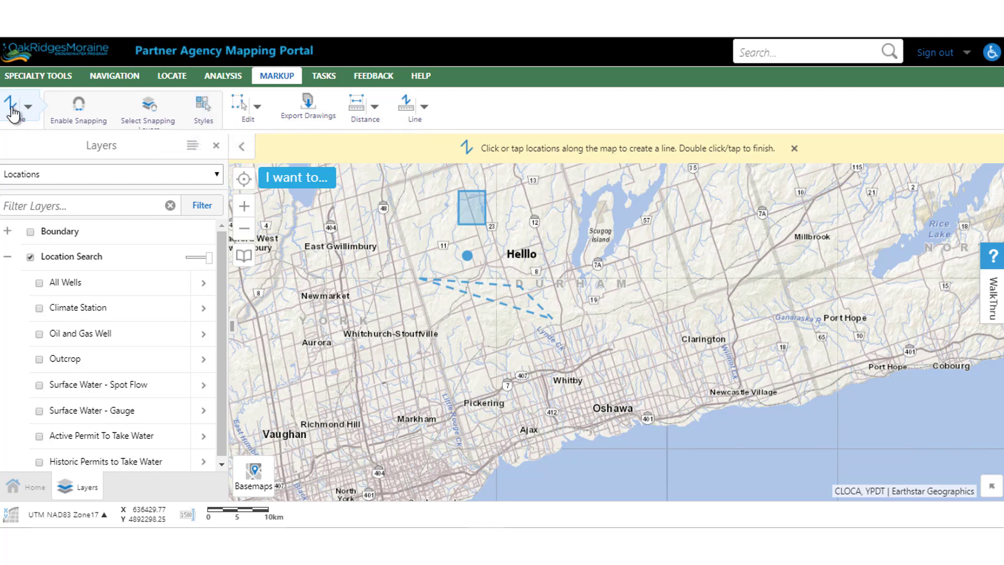
click(11, 110)
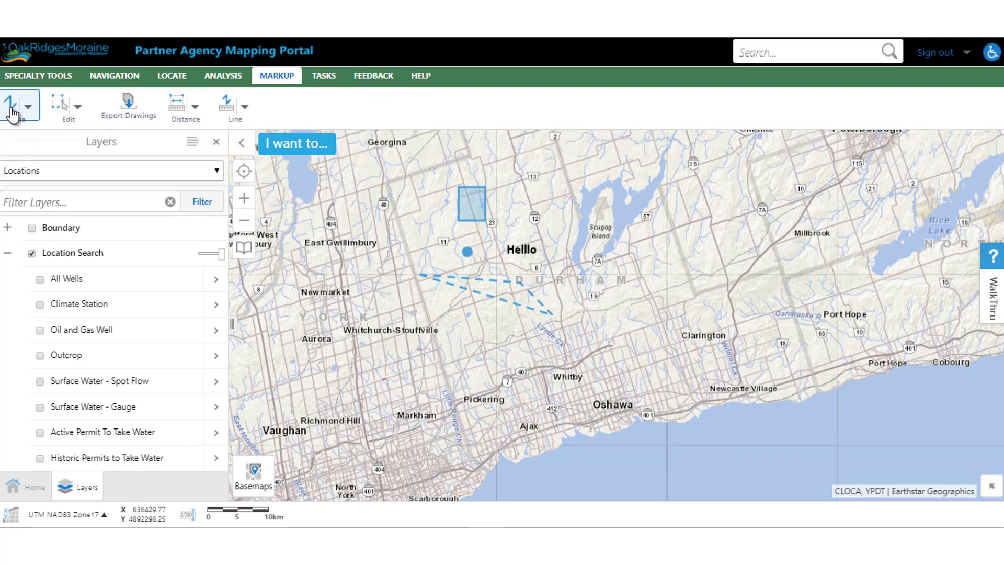
Step: Open the style settings of the two-segment line and look through the available style types and presets
click(531, 298)
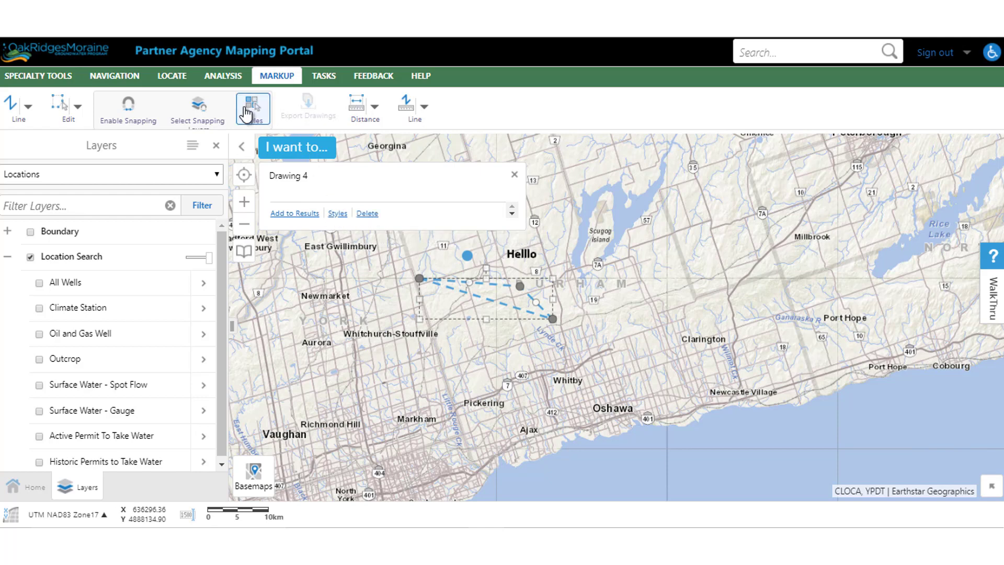
click(337, 213)
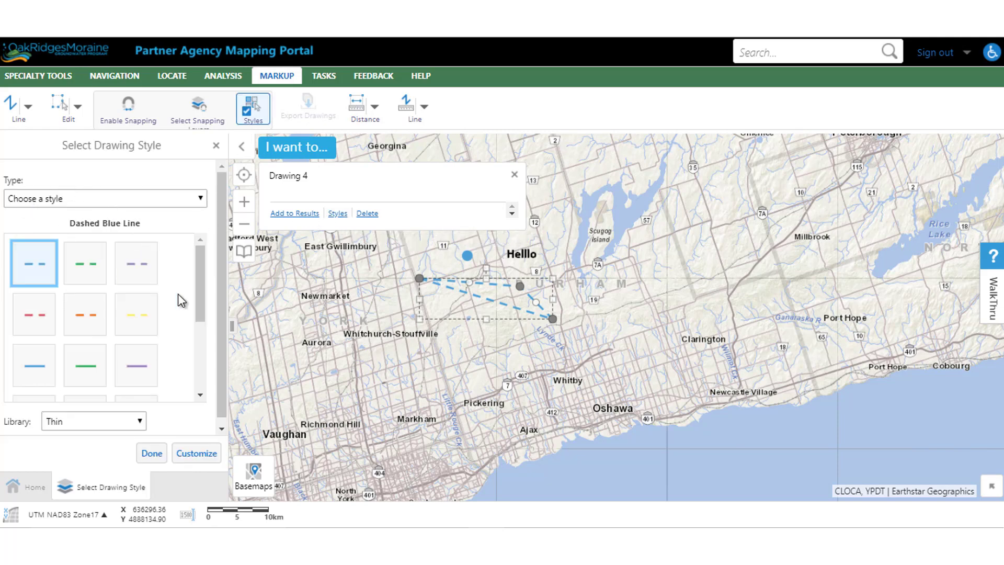
click(95, 203)
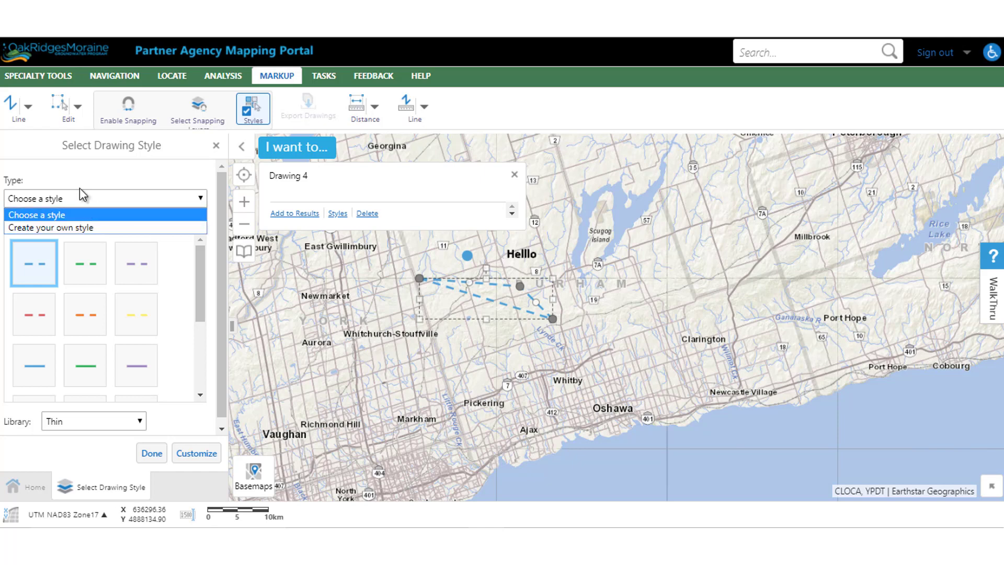
click(80, 189)
scroll(204, 328, down, 3)
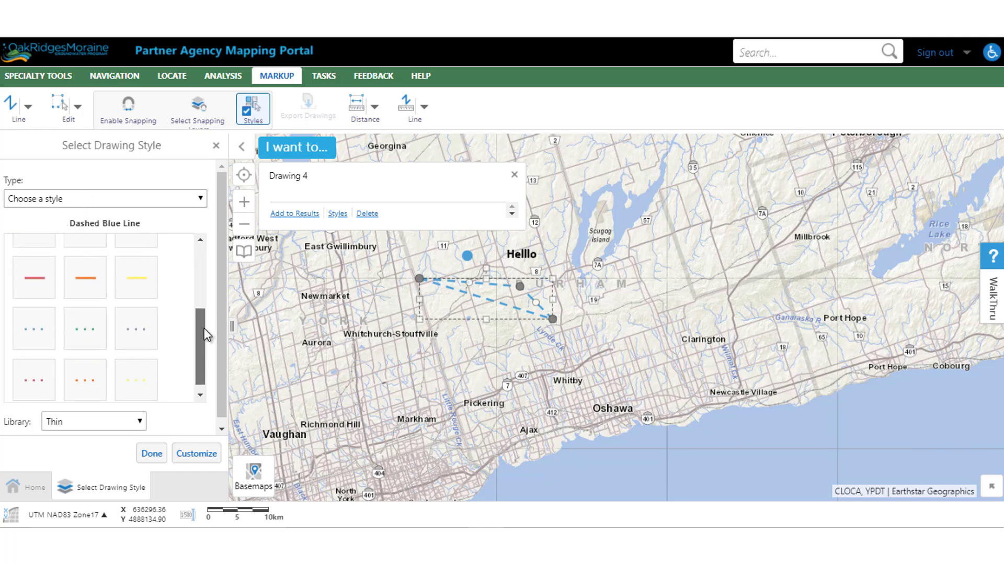
Step: Try the Thick and Thickest style libraries on the selected line, and set the library back to Thin
click(139, 420)
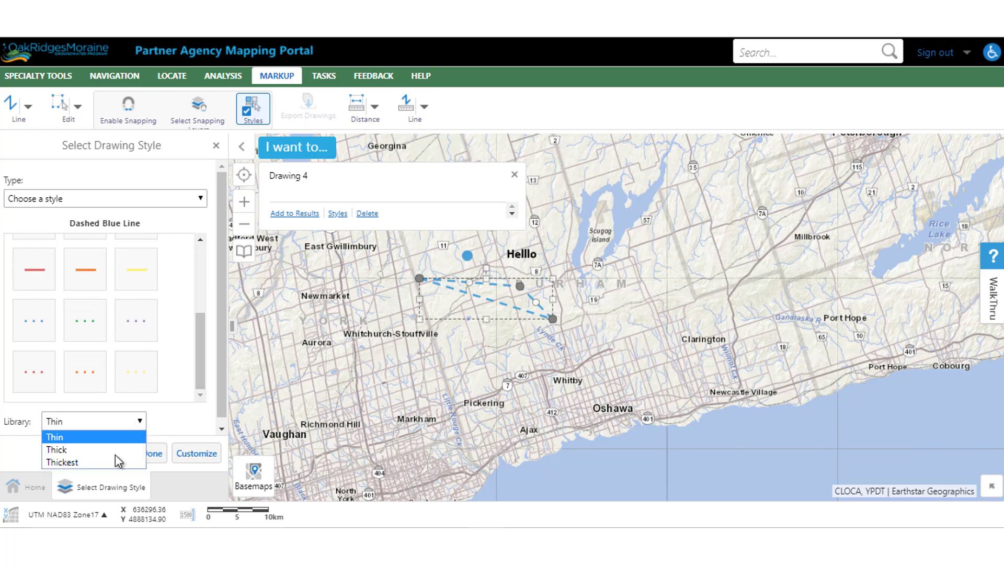
click(108, 452)
click(140, 425)
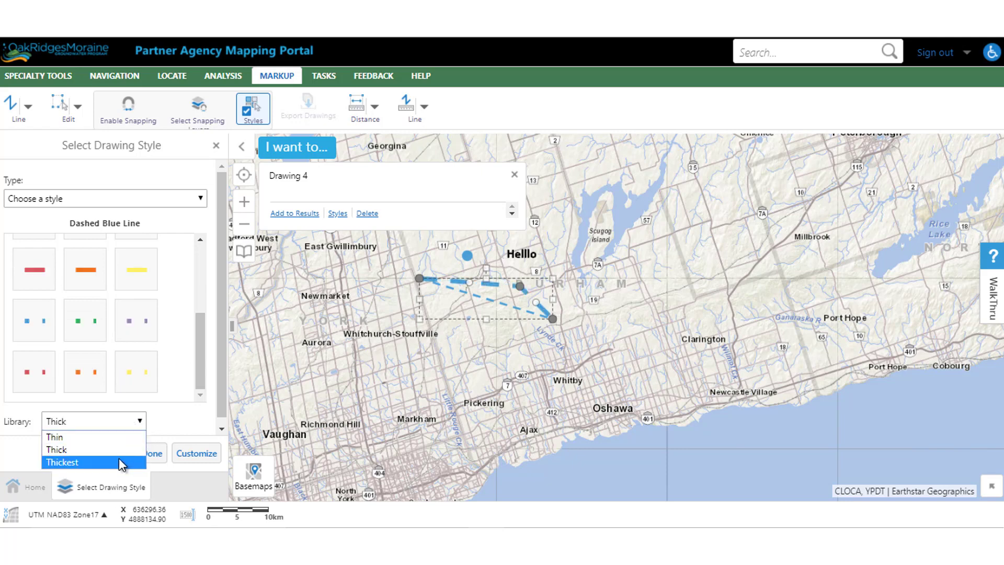
click(117, 463)
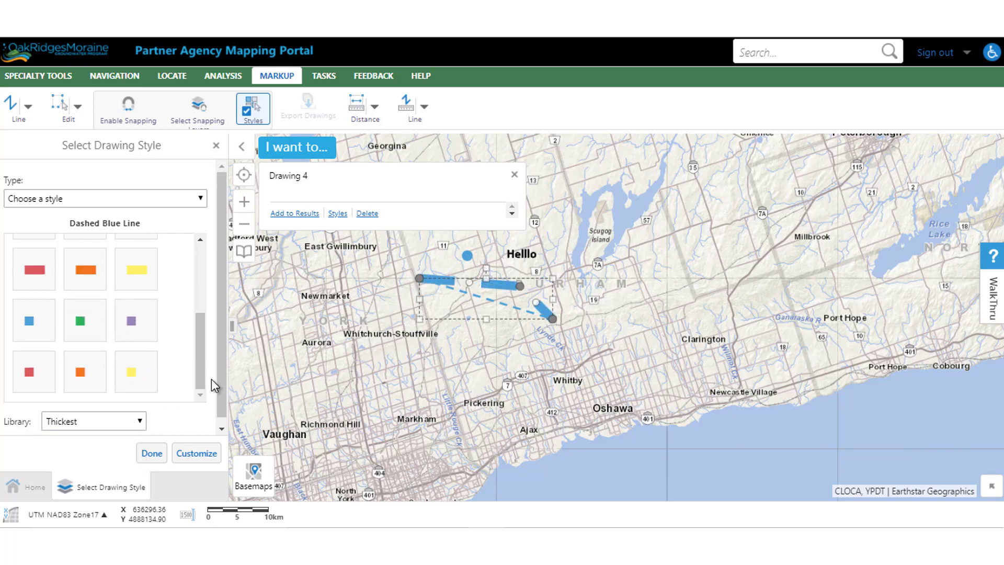
click(140, 422)
click(121, 439)
scroll(224, 395, down, 1)
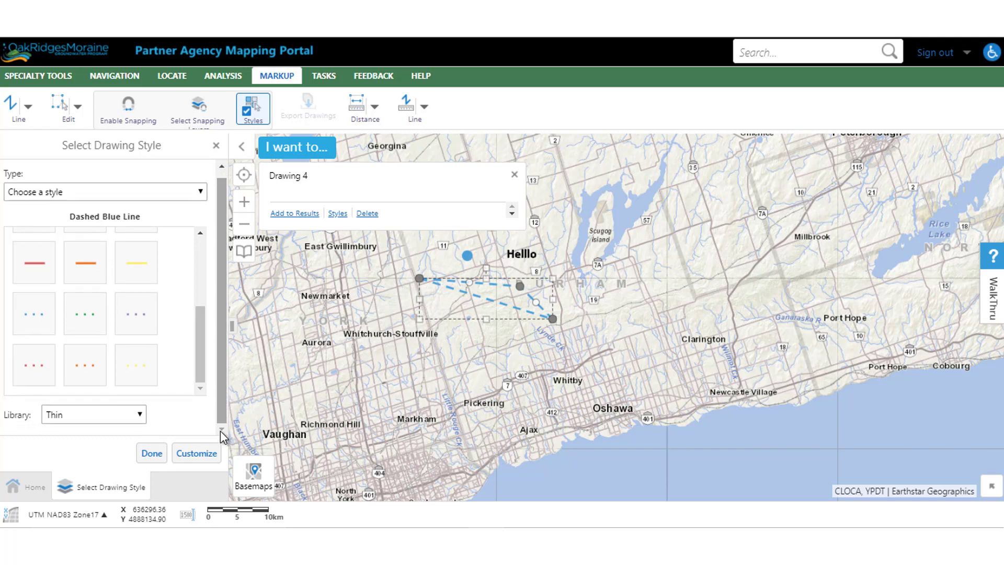
Step: Customize the selected line's style and set its colour to dark blue, rgba(33, 77, 106, 1)
click(199, 457)
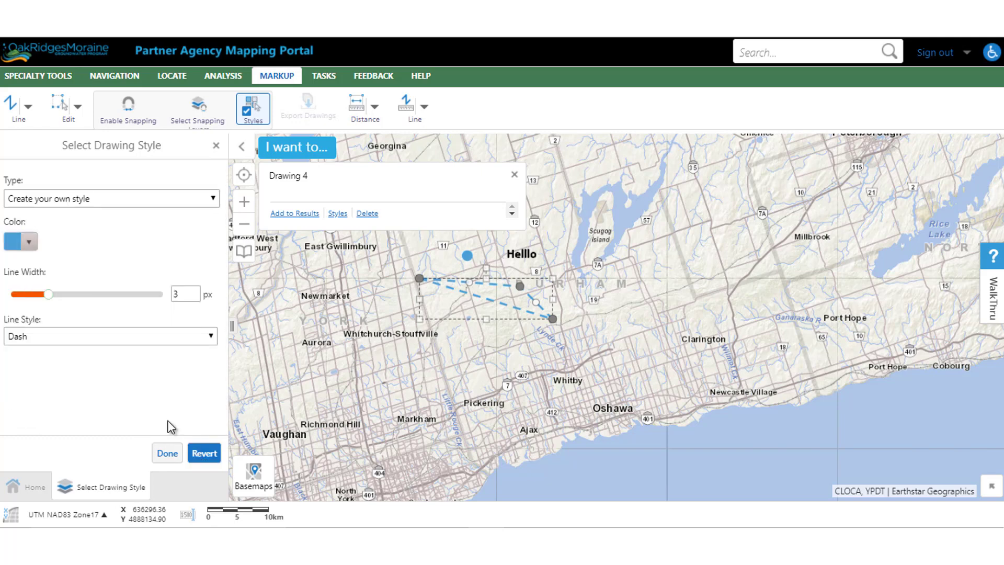
click(68, 202)
click(93, 228)
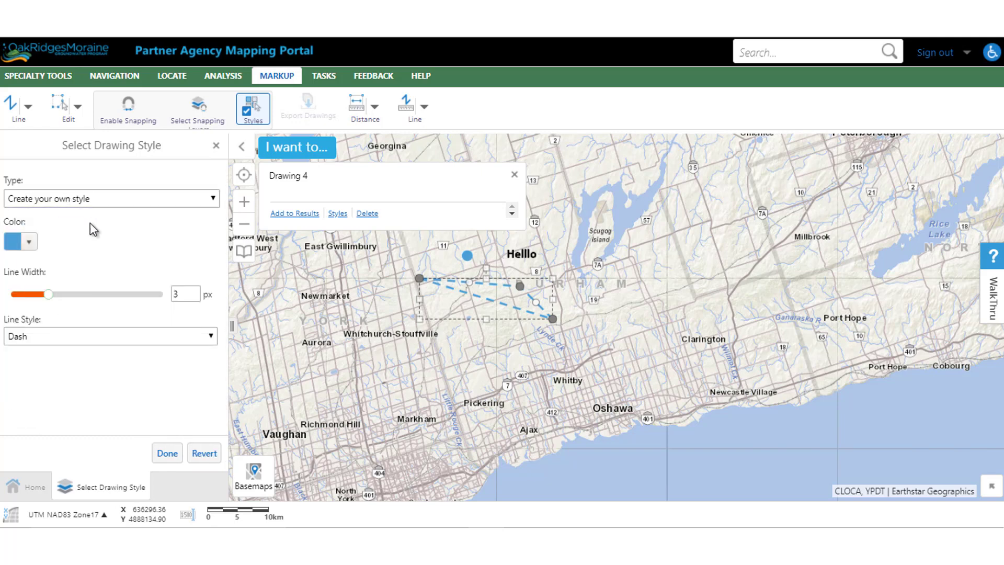
click(30, 241)
mouse_move(60, 336)
mouse_down()
mouse_move(133, 325)
mouse_move(39, 321)
mouse_move(119, 344)
mouse_up()
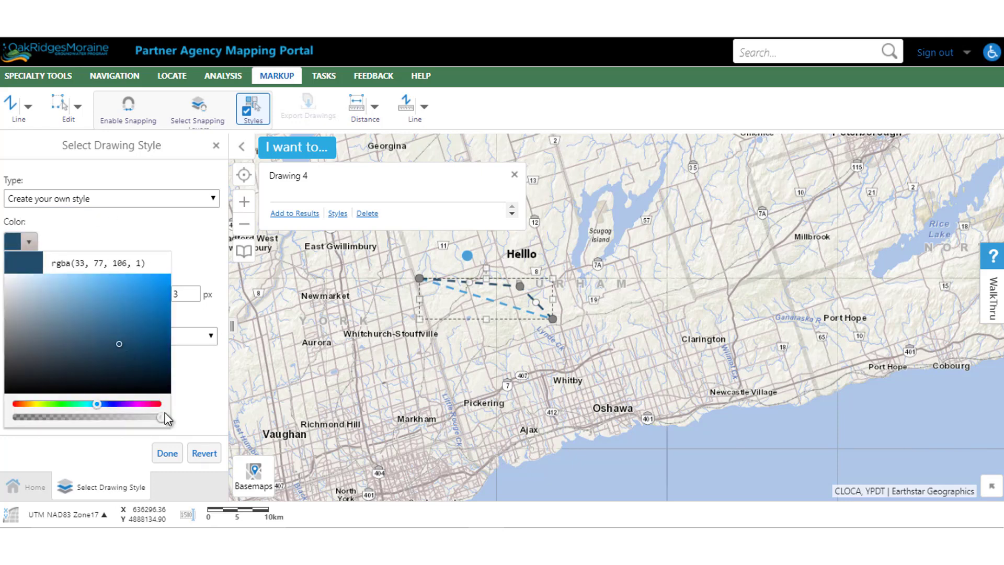
mouse_move(159, 424)
mouse_down()
mouse_move(70, 422)
mouse_move(162, 425)
mouse_up()
click(168, 246)
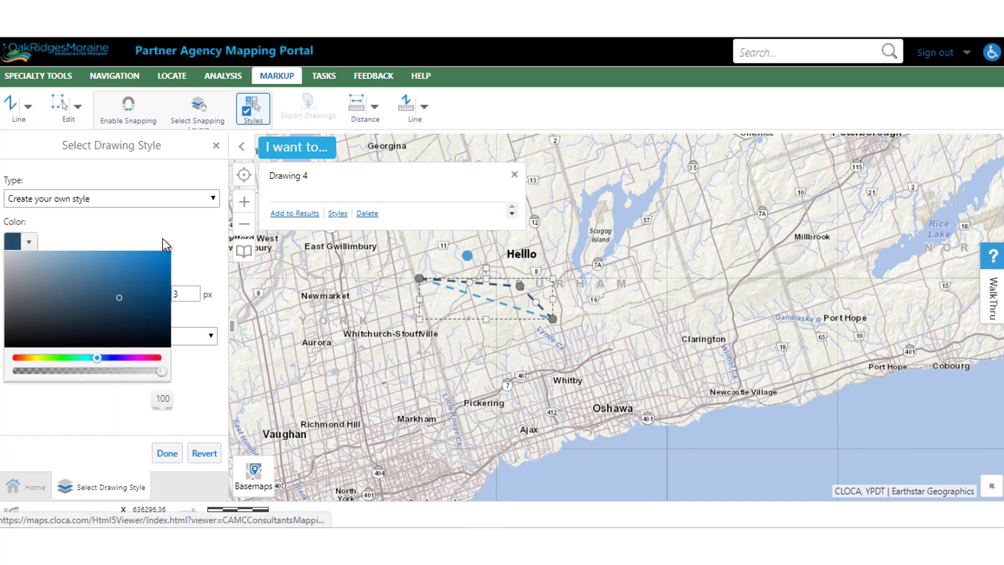
Step: Set the selected line's width to 2 px and its line style to Dash-dot-dot
mouse_move(54, 300)
mouse_down()
mouse_move(72, 296)
mouse_move(37, 295)
mouse_up()
click(45, 338)
click(67, 389)
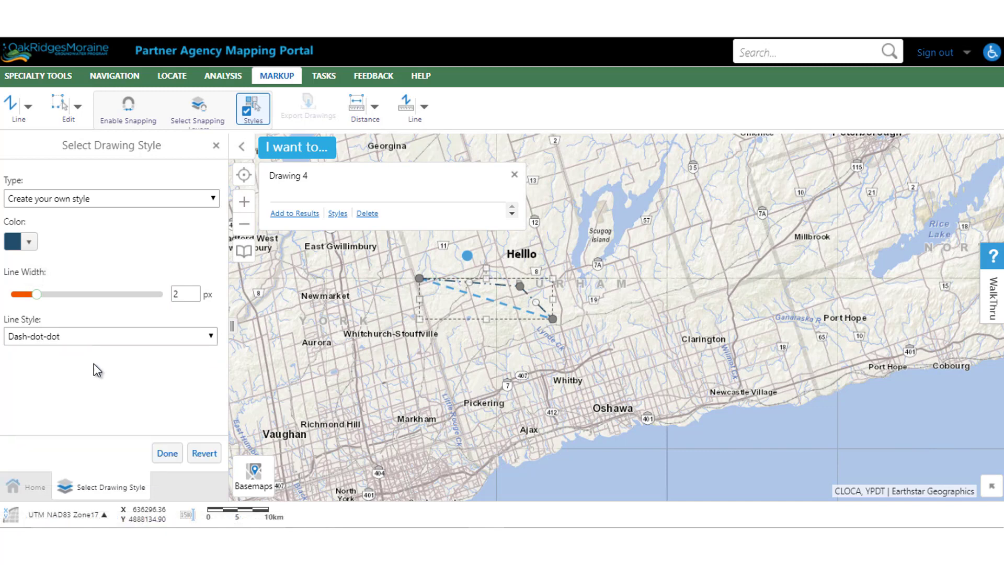
Step: Change the selected line's style to Short-dash-dot and its width to 4 px
click(90, 338)
click(96, 453)
click(193, 292)
click(193, 291)
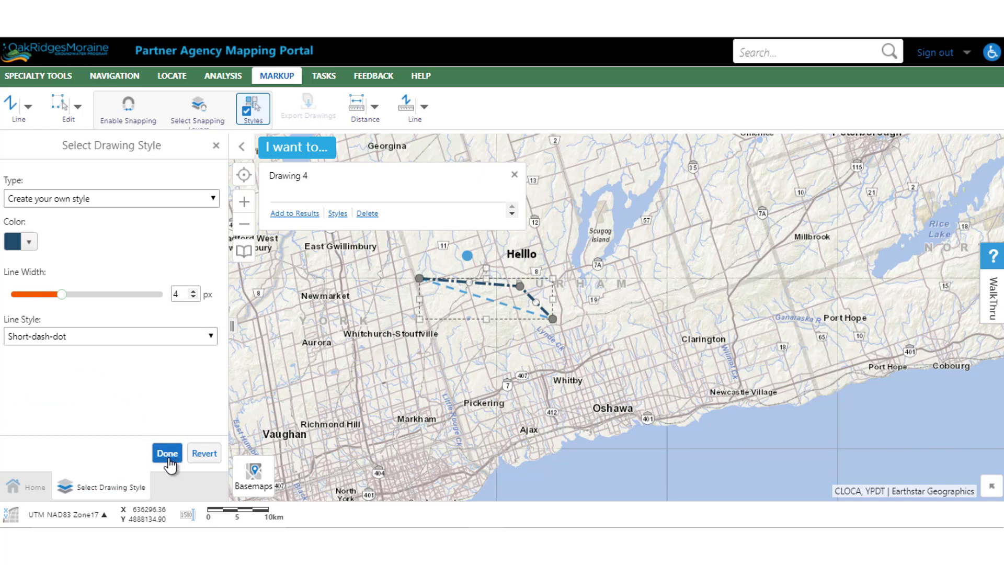
Step: Revert the custom style changes on the line and close its style settings and drawing details
click(205, 460)
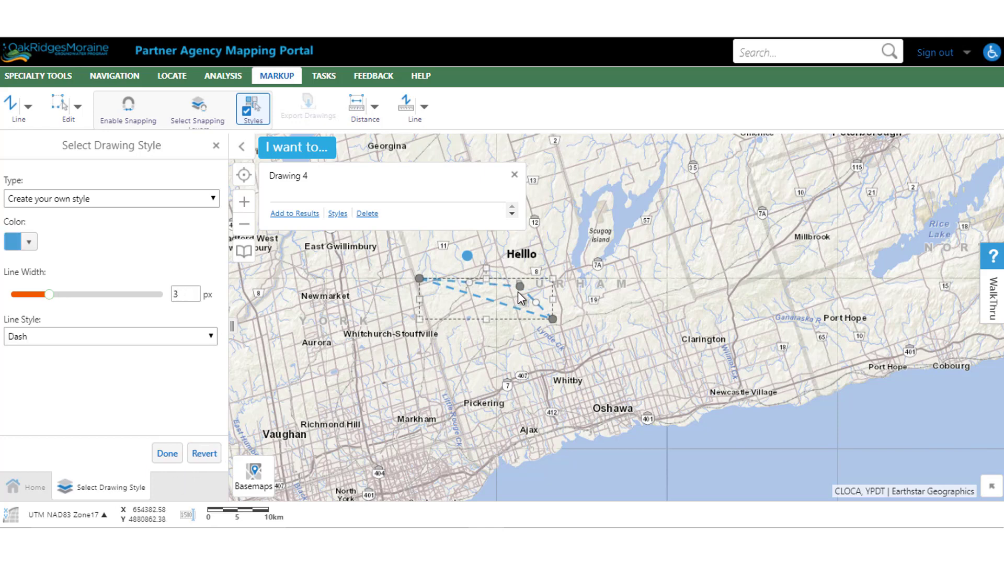
click(216, 145)
click(514, 176)
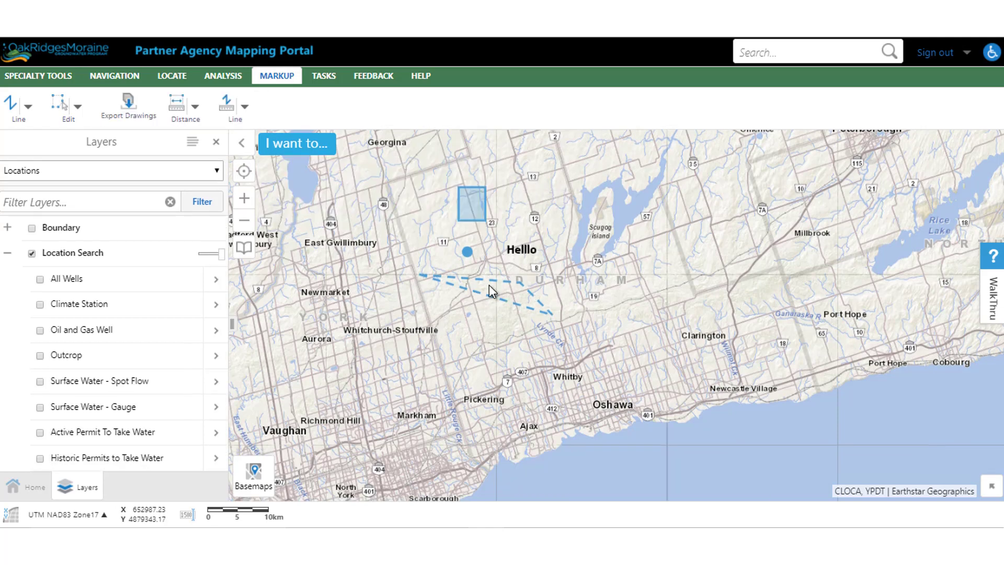
Step: Open the drawing styles of the blue point and try its Hollow library, ending on the Black Outline library
click(469, 254)
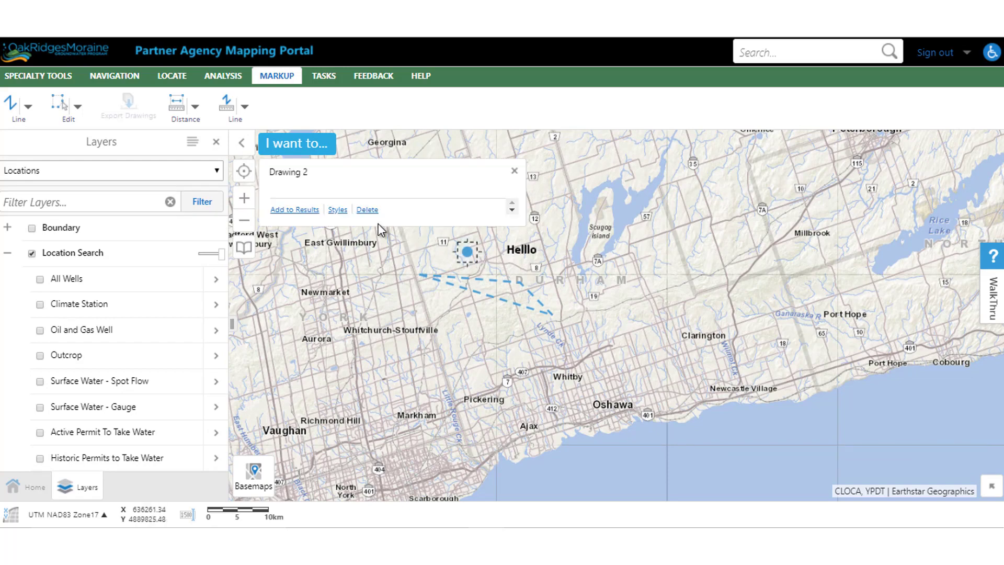
click(338, 213)
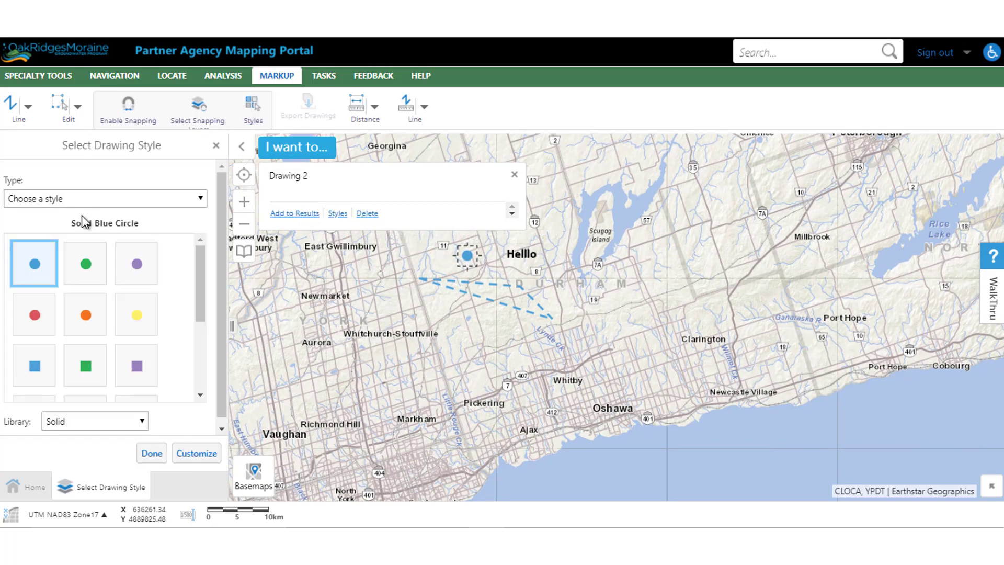
drag(199, 268, 196, 358)
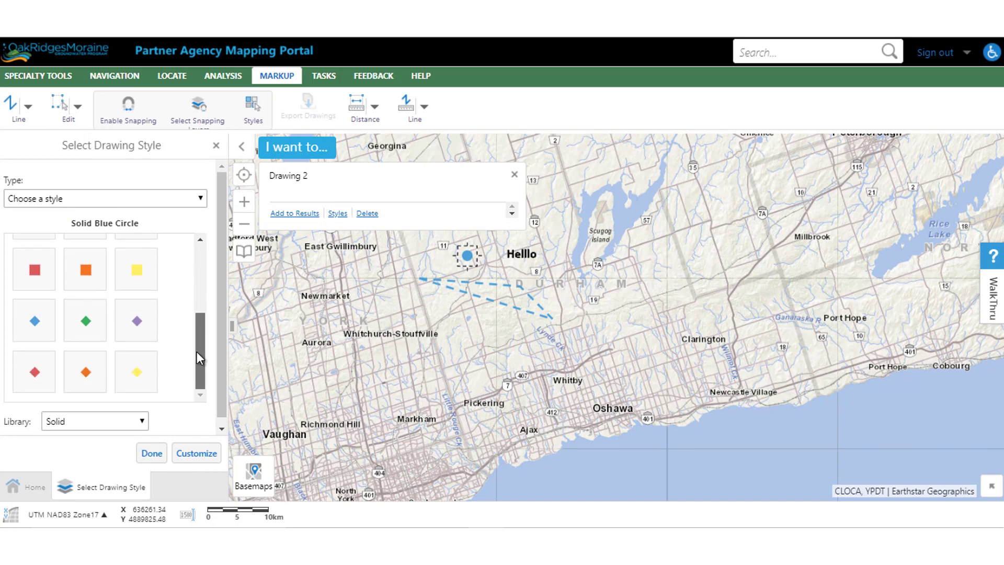
click(134, 421)
click(61, 449)
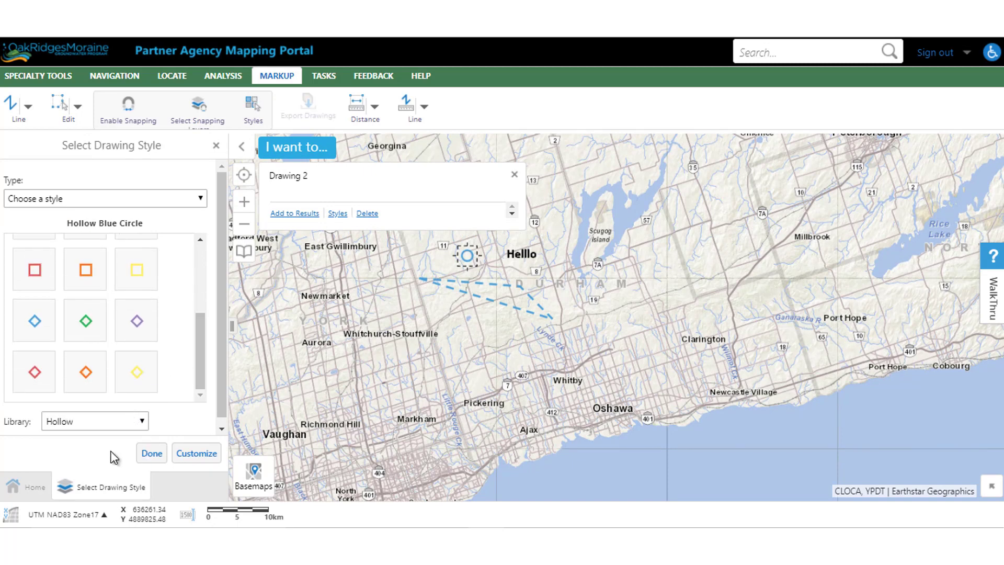
click(137, 420)
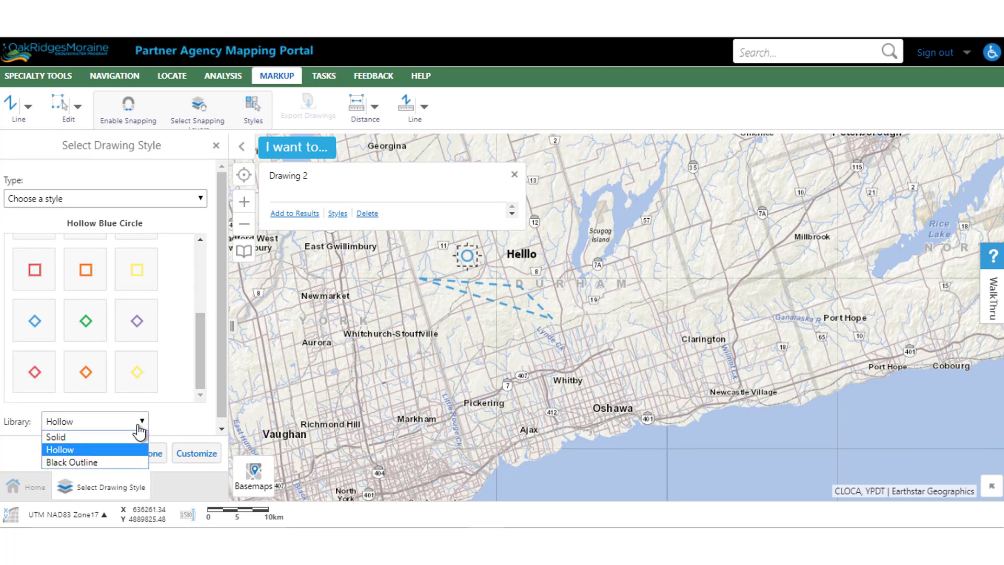
click(113, 462)
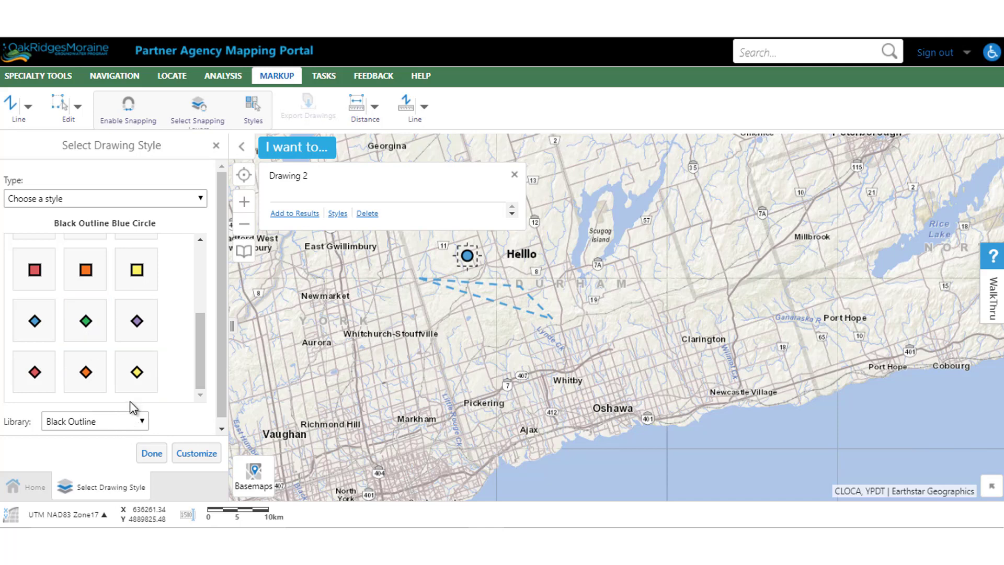
Step: Style the point with the Black_1_Box_Pin image from the Points Of Interest library, sized 51 px and angled 327°
click(96, 200)
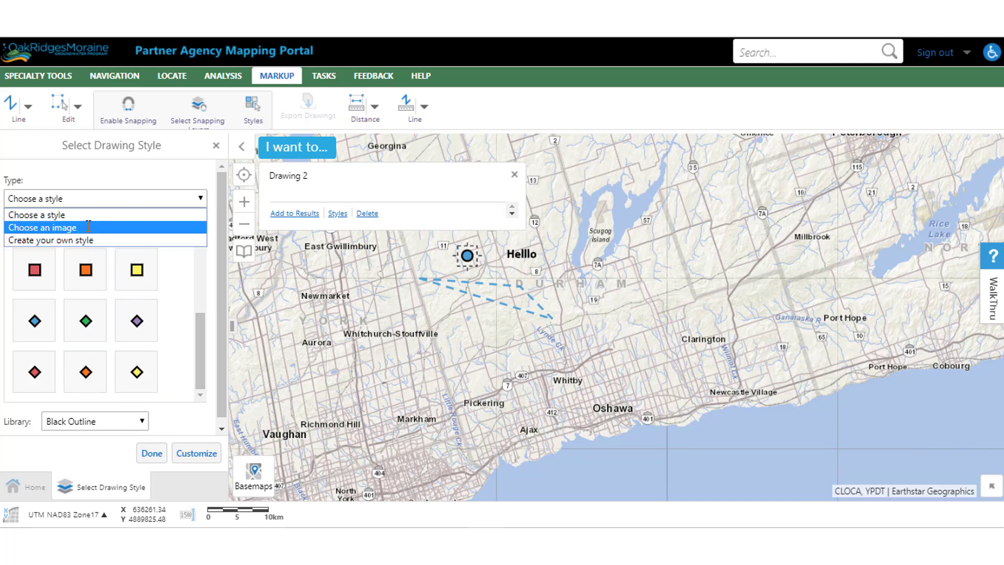
click(87, 226)
drag(204, 255, 199, 327)
click(146, 401)
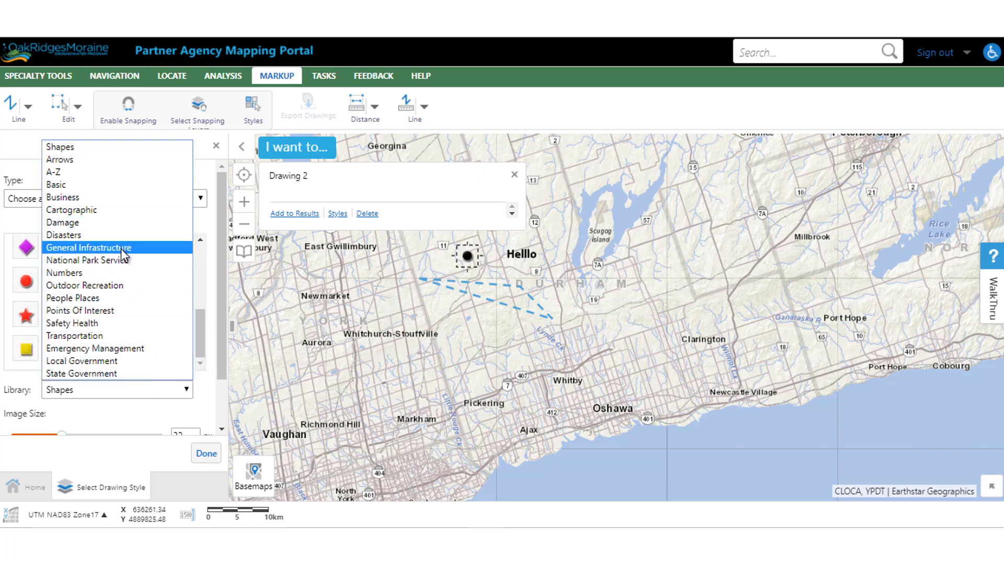
click(124, 311)
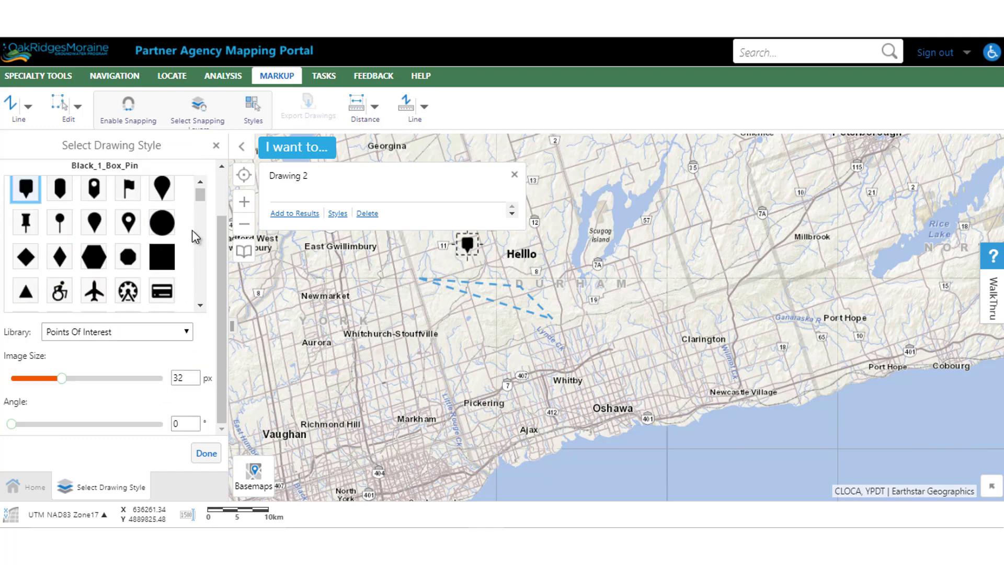
drag(203, 195, 201, 295)
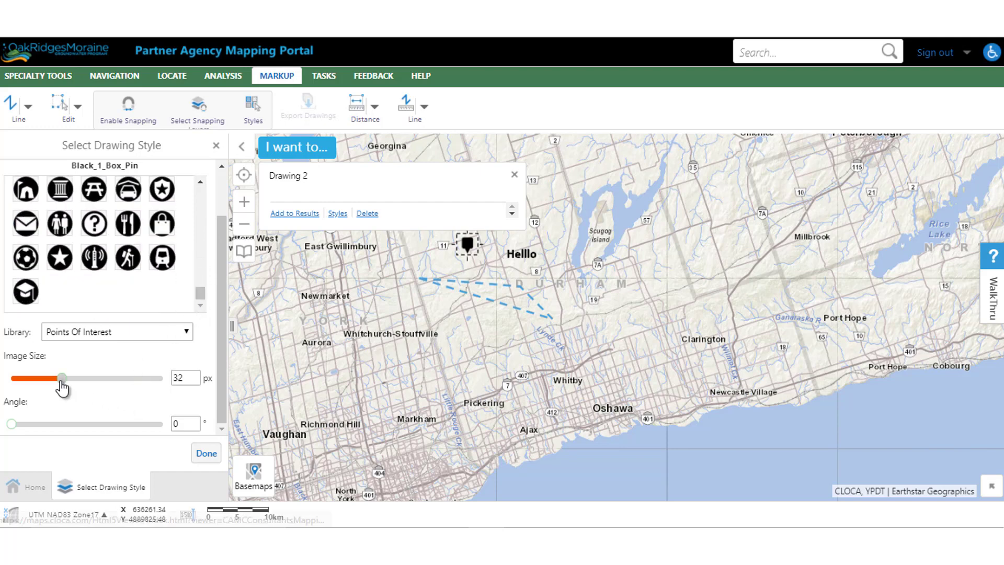
mouse_move(63, 381)
mouse_down()
mouse_move(74, 391)
mouse_move(124, 387)
mouse_up()
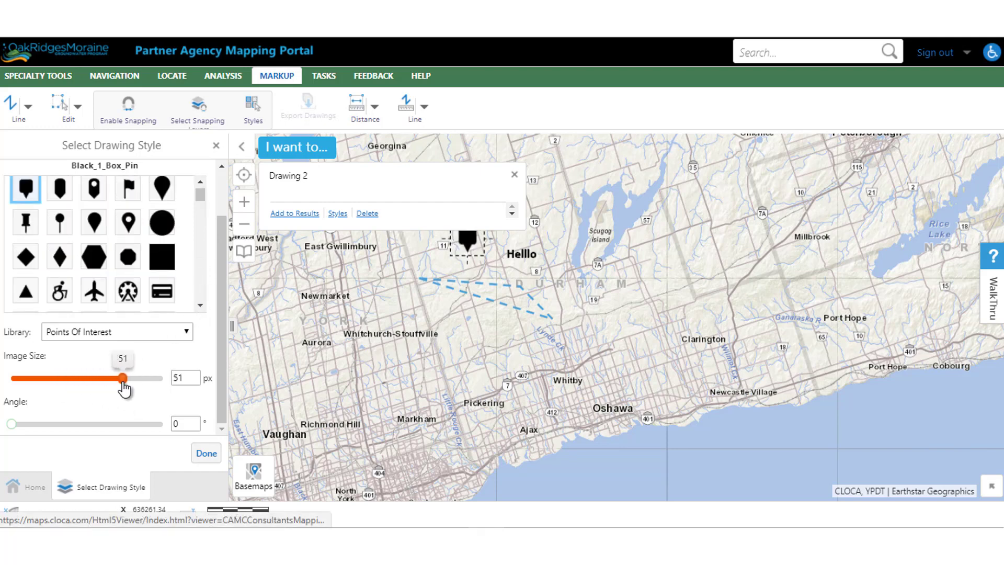
drag(13, 425, 149, 429)
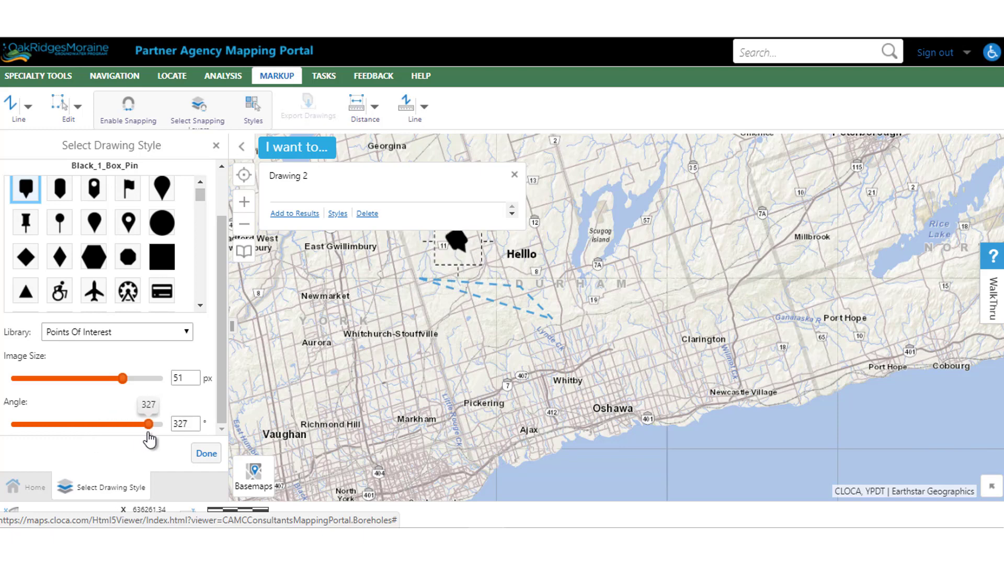
Step: Switch the point to a custom style with a 12 px marker size and a 3 px line width
scroll(99, 282, up, 2)
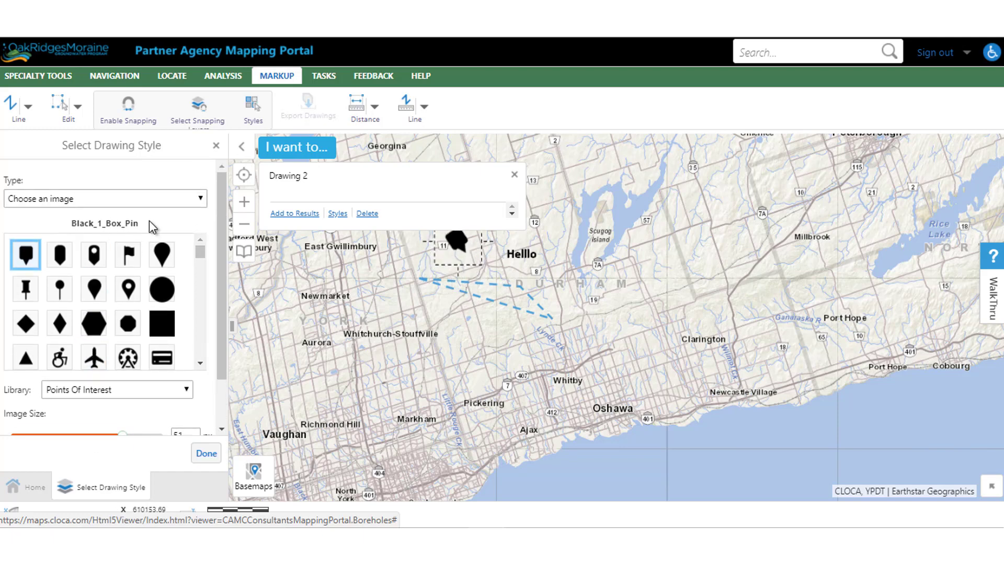
click(106, 209)
click(79, 240)
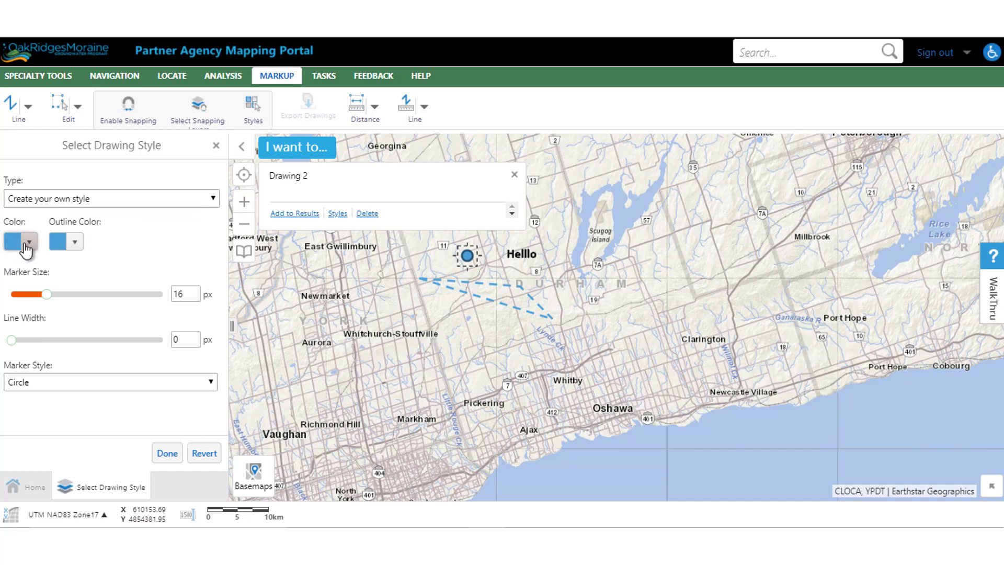
mouse_move(48, 294)
mouse_down()
mouse_move(83, 301)
mouse_move(36, 314)
mouse_move(69, 347)
mouse_move(108, 343)
mouse_move(49, 340)
mouse_up()
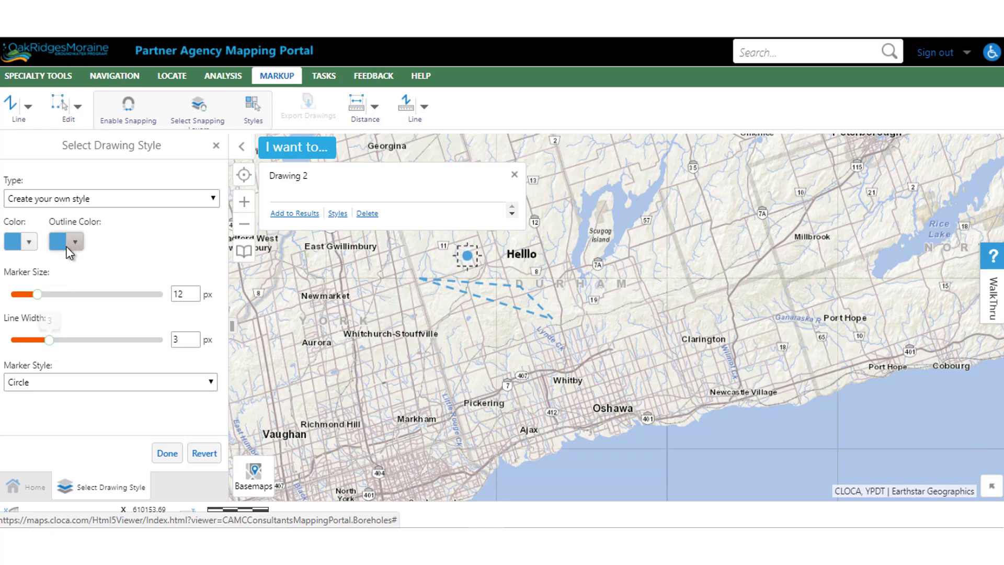
Step: Set the point's outline colour to near-black, rgba(38, 43, 46, 1), and its line width to 2 px
click(67, 248)
drag(120, 314, 81, 371)
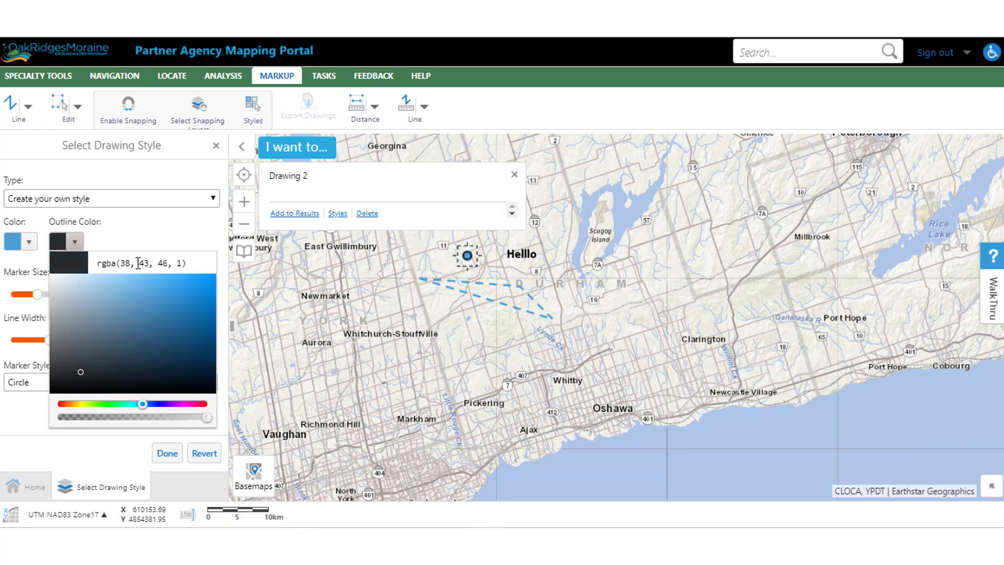
key(Return)
mouse_move(49, 341)
mouse_down()
mouse_move(105, 352)
mouse_move(36, 348)
mouse_up()
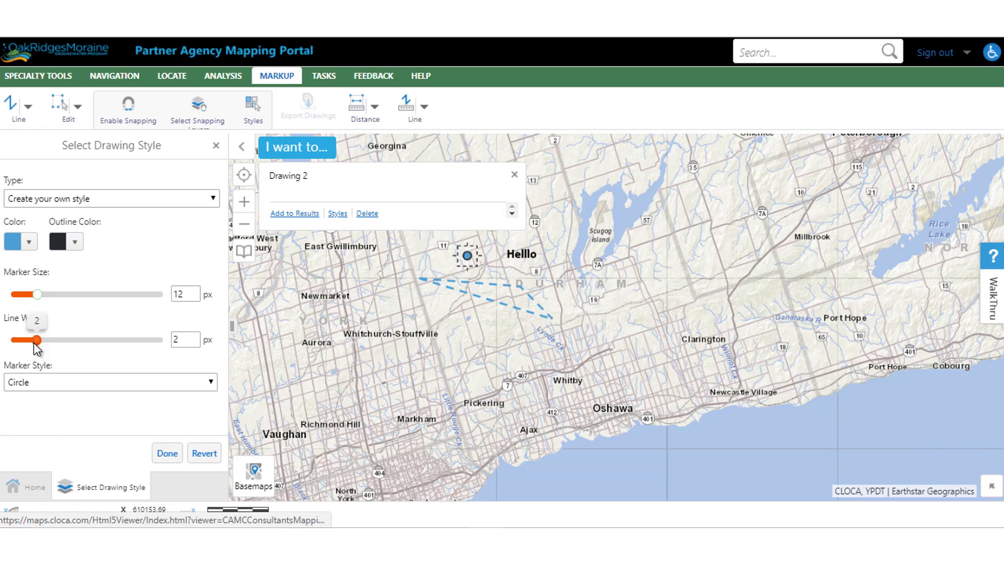
Step: Change the point's marker style to a square, finish the styling and close the drawing details
click(78, 382)
click(54, 433)
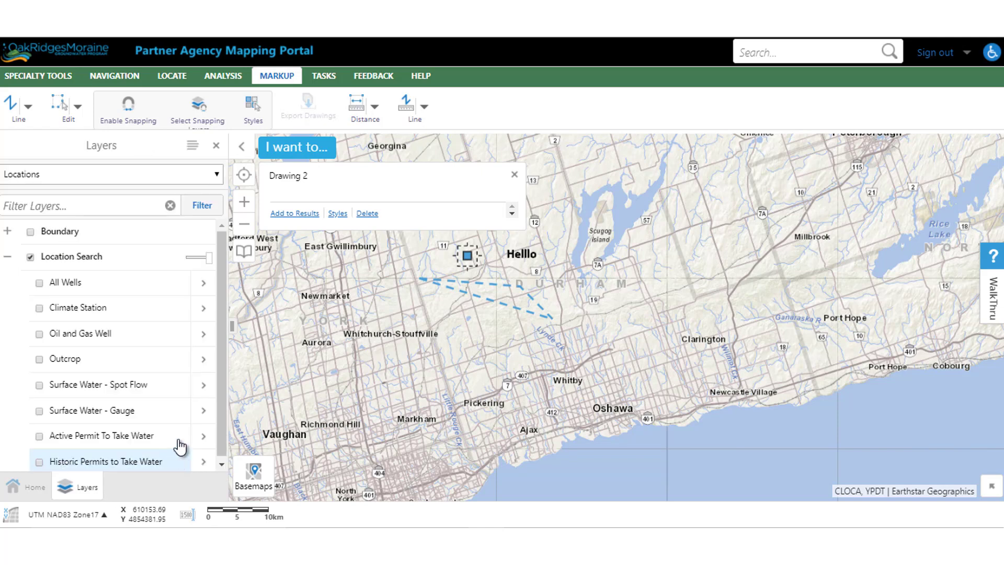
click(513, 175)
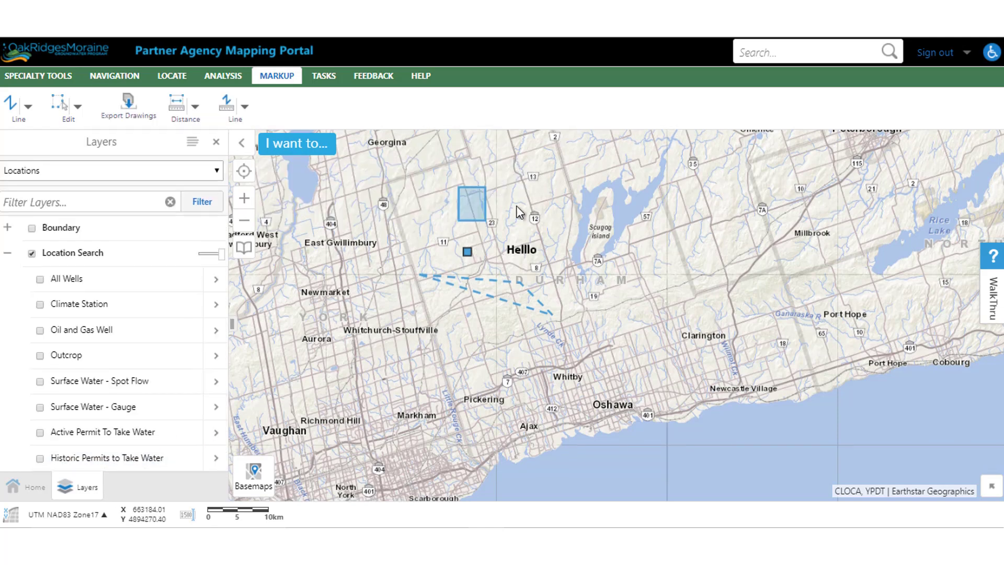
Step: Restyle the blue rectangle with a custom style using a solid opaque fill, and close its style settings and drawing details
click(473, 206)
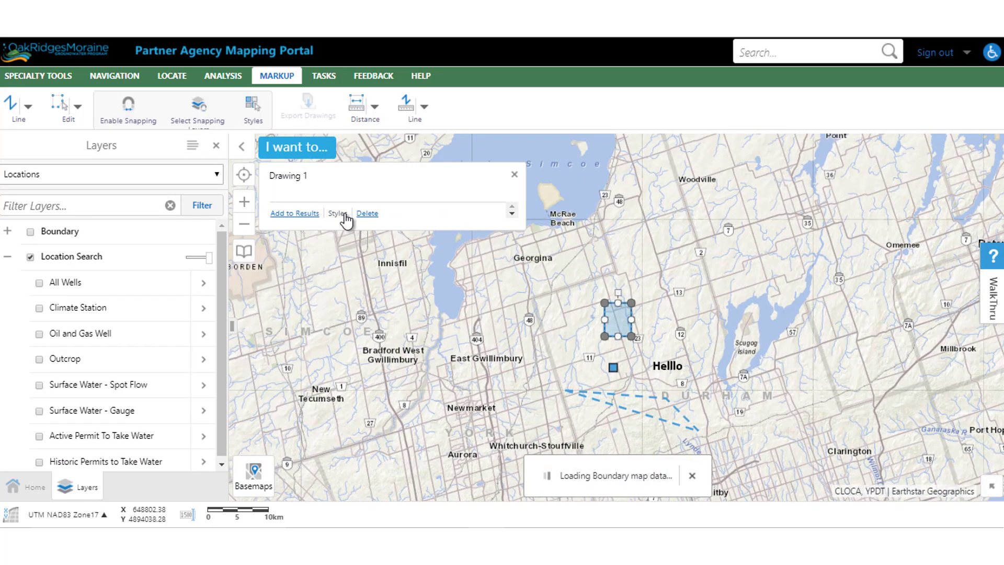
click(338, 213)
scroll(88, 345, down, 3)
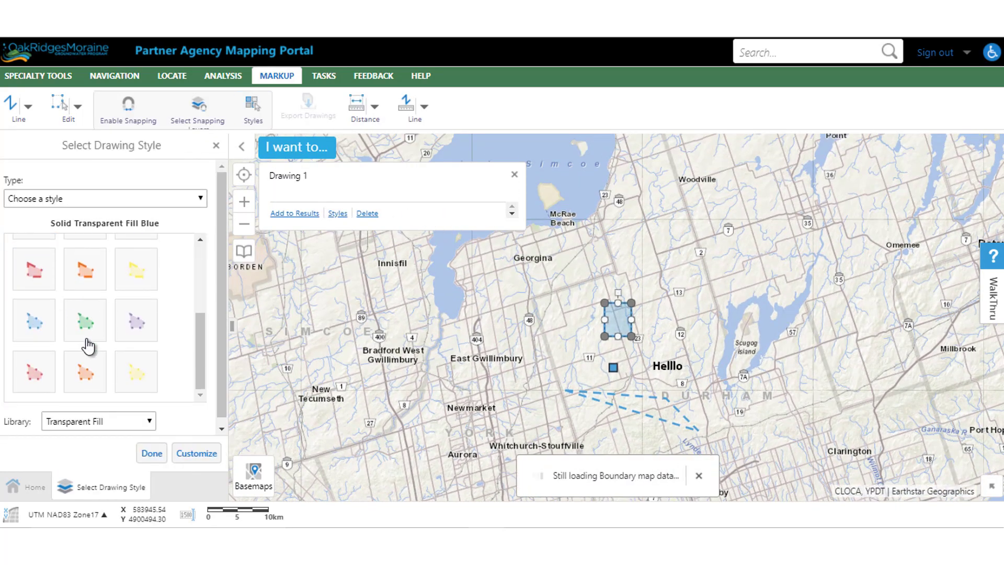
scroll(88, 345, down, 1)
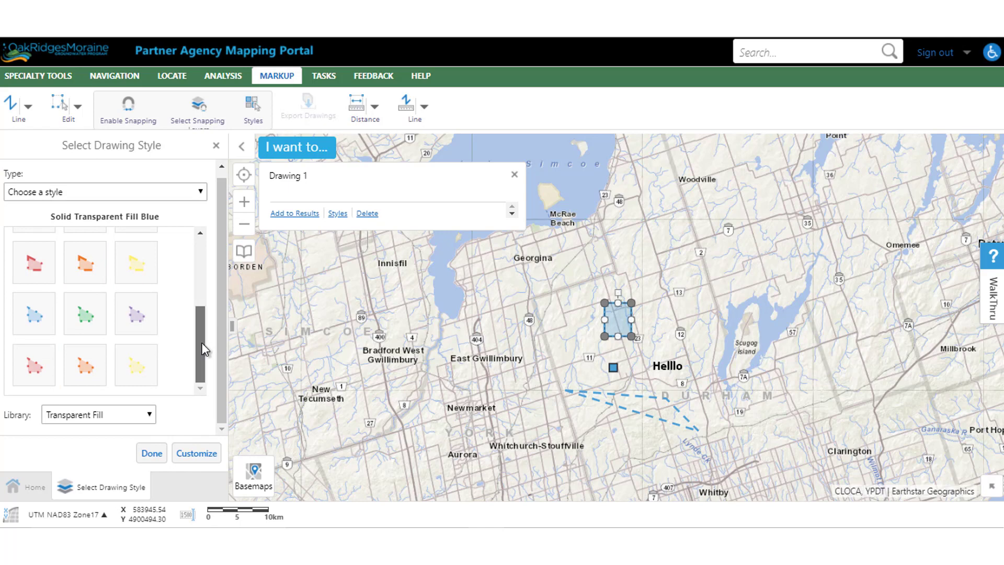
click(151, 415)
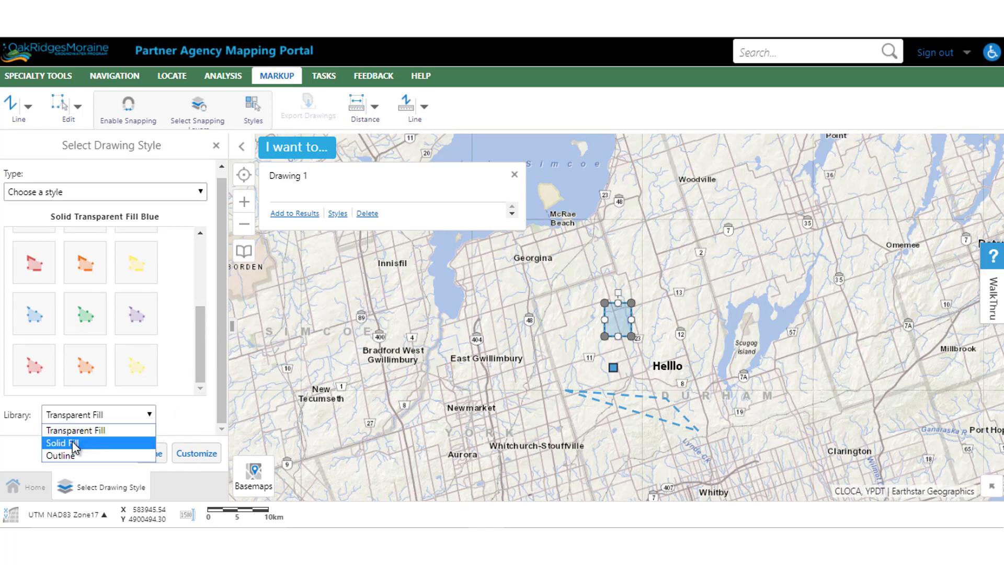
click(80, 194)
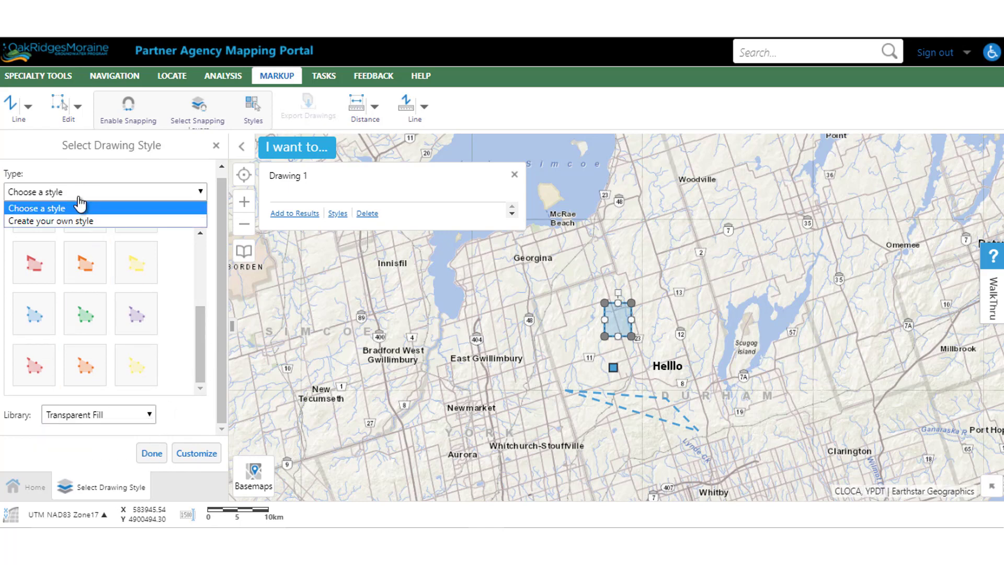
click(74, 220)
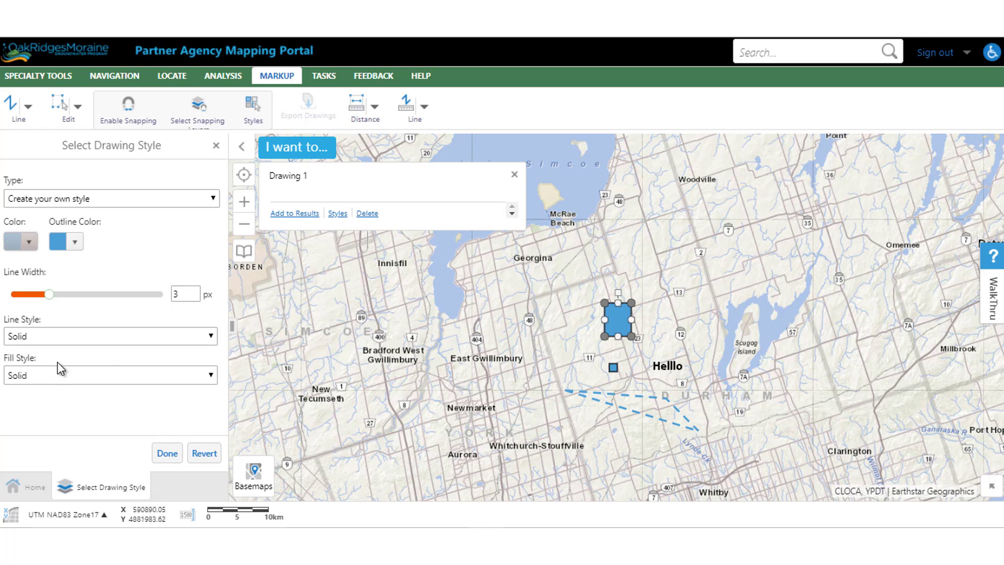
click(216, 146)
click(515, 175)
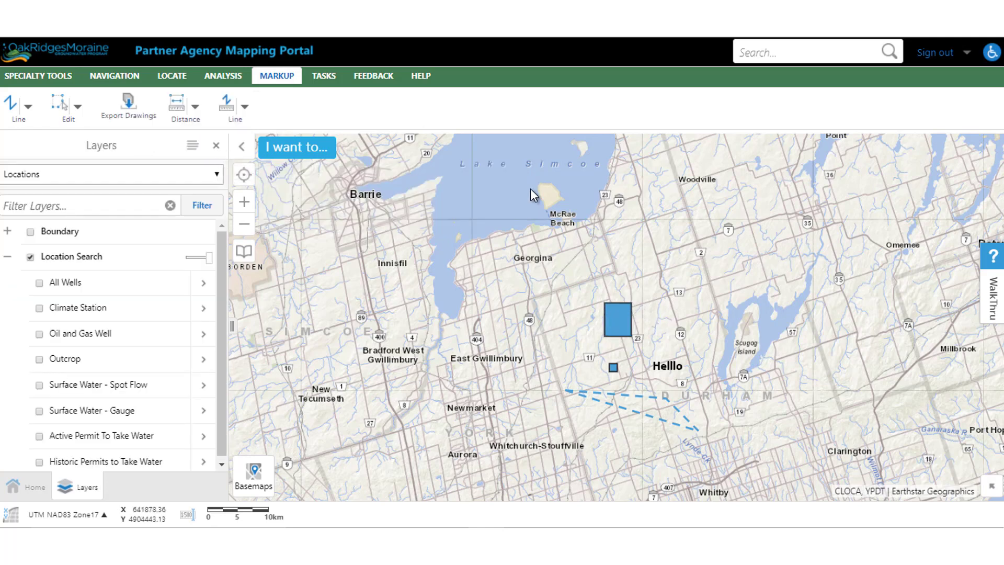
Step: Open the styles of the "Helllo" text and look through the Sans-Serif presets and the available libraries
click(670, 365)
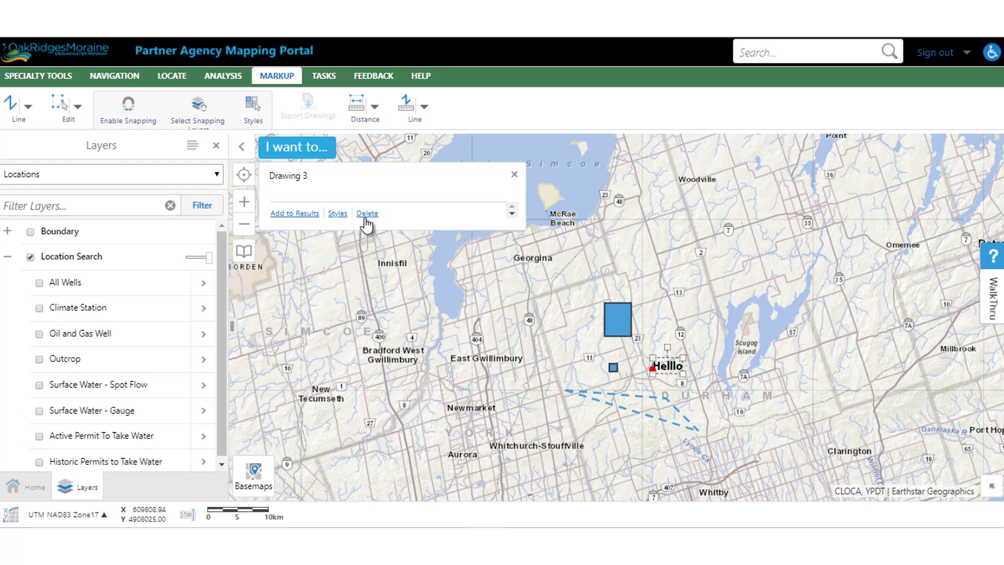
click(338, 213)
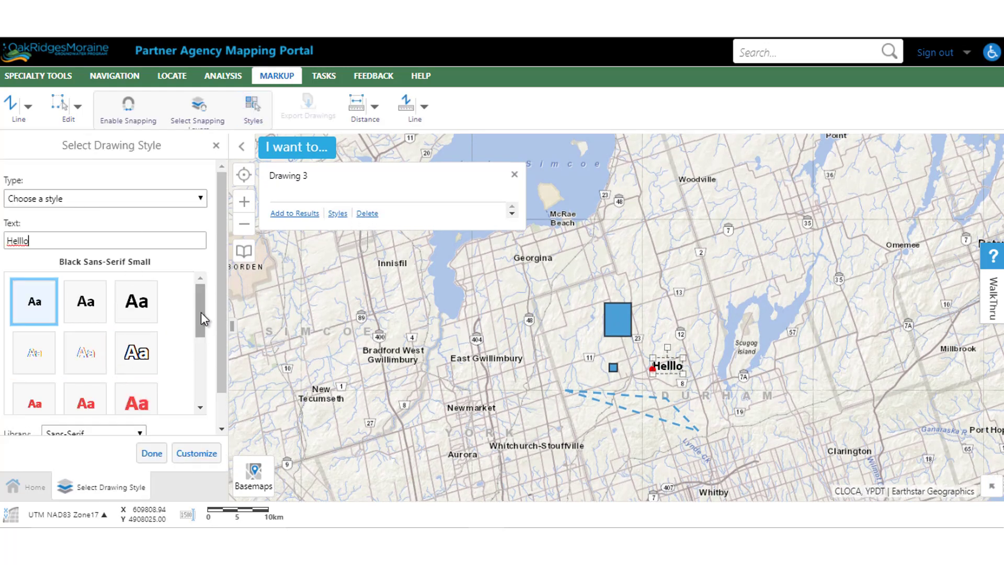
scroll(203, 304, down, 1)
drag(203, 290, 192, 393)
scroll(164, 387, down, 1)
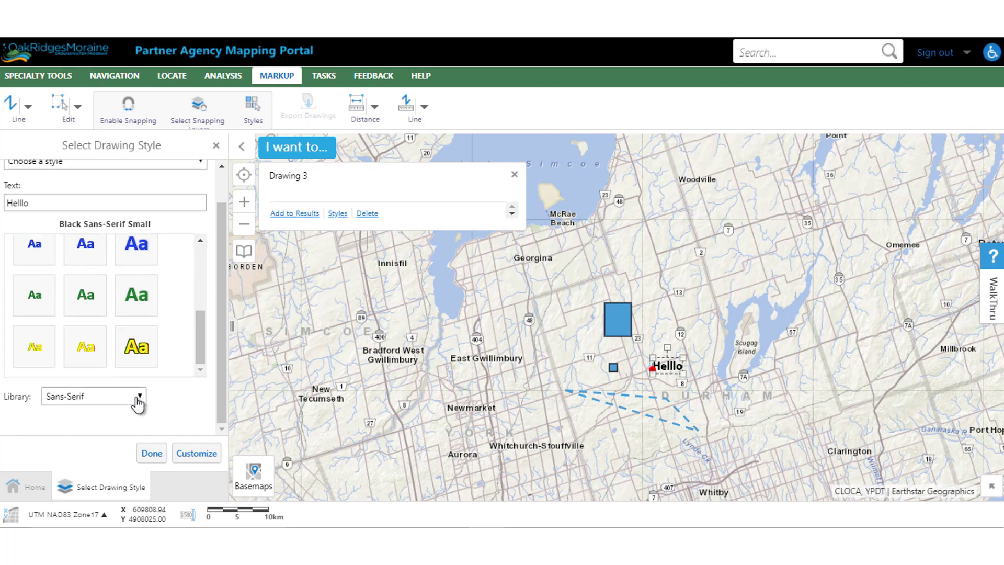
click(135, 396)
click(135, 397)
scroll(103, 276, up, 4)
scroll(209, 217, up, 1)
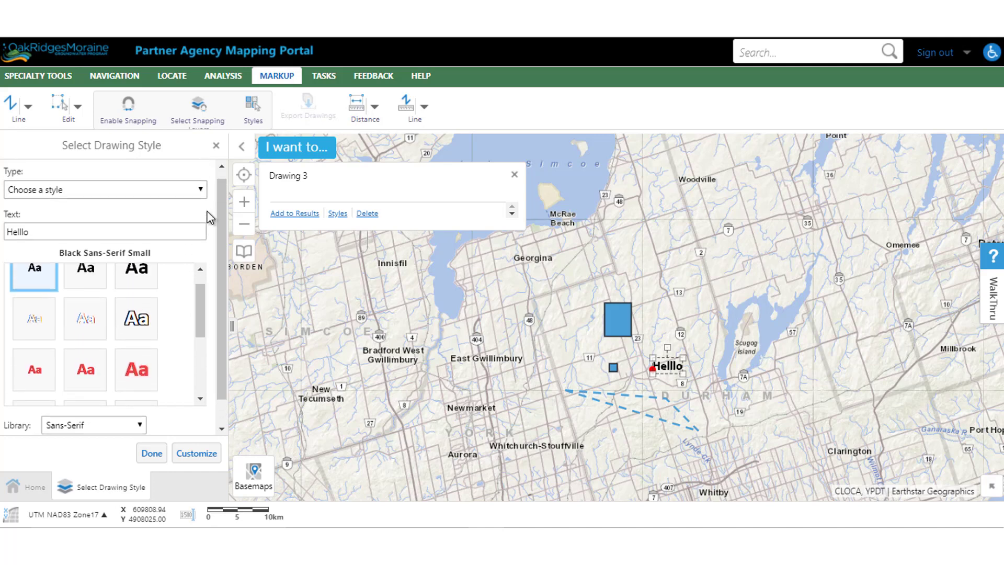
Step: Switch the text drawing to a custom style and review the available fonts, keeping Calibri
click(127, 198)
click(90, 227)
scroll(141, 366, down, 1)
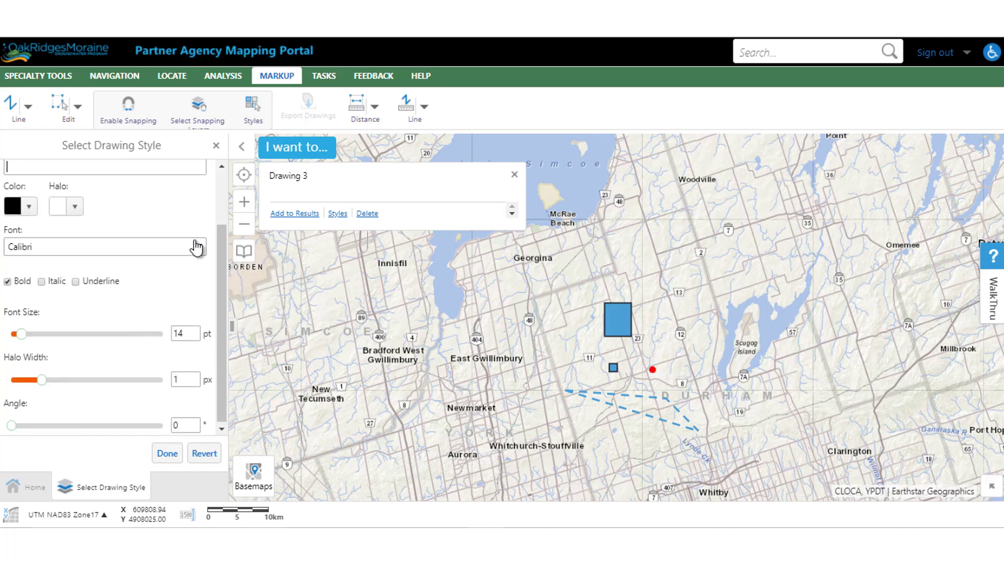
click(189, 246)
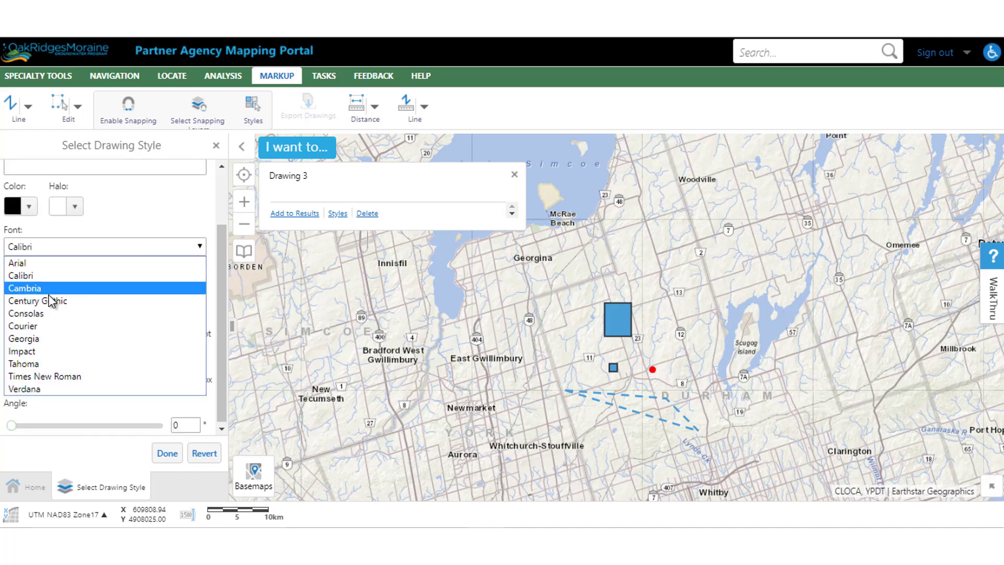
click(98, 246)
Step: Set the text's halo colour to dark grey-brown and turn on italic
click(73, 207)
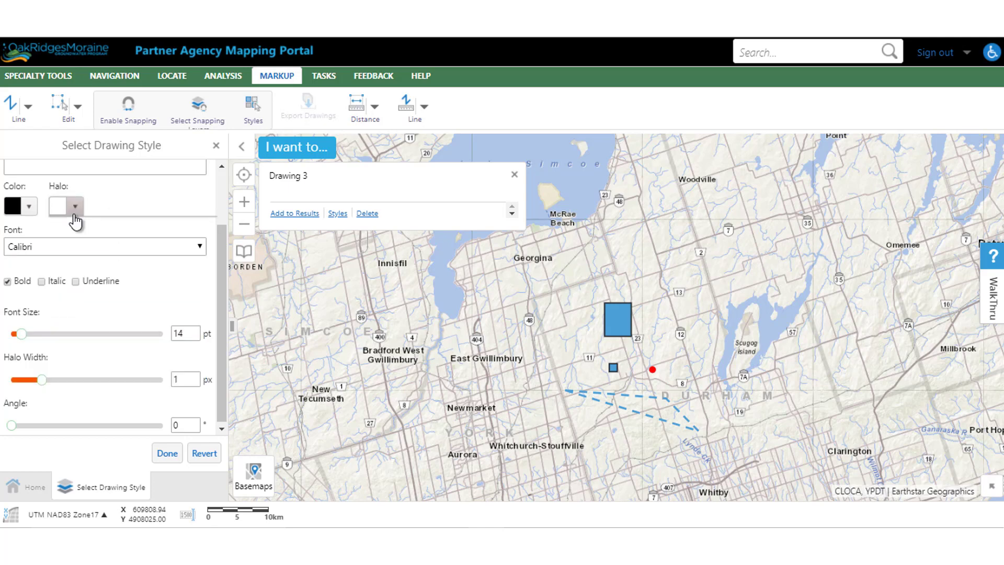
click(78, 299)
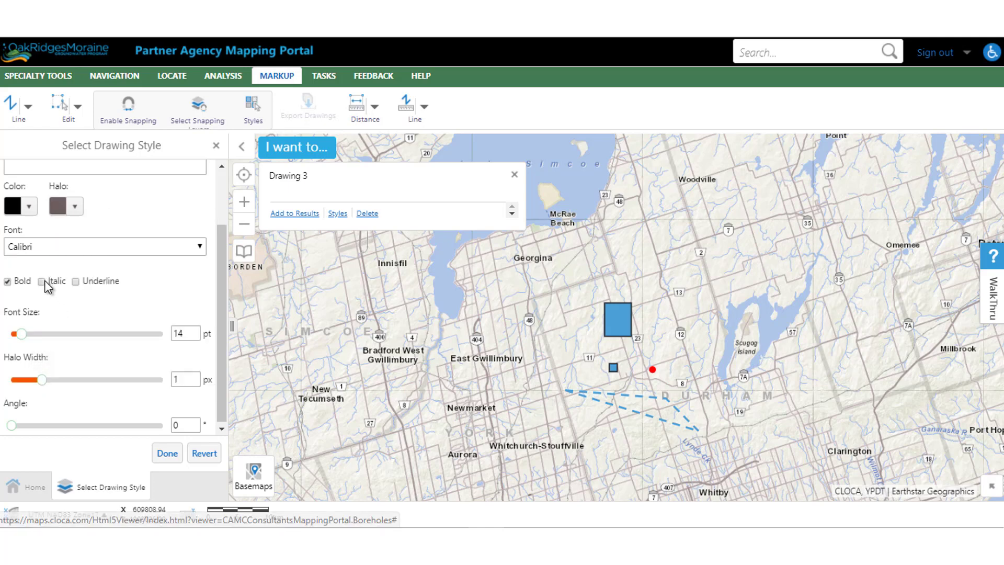
scroll(112, 249, up, 3)
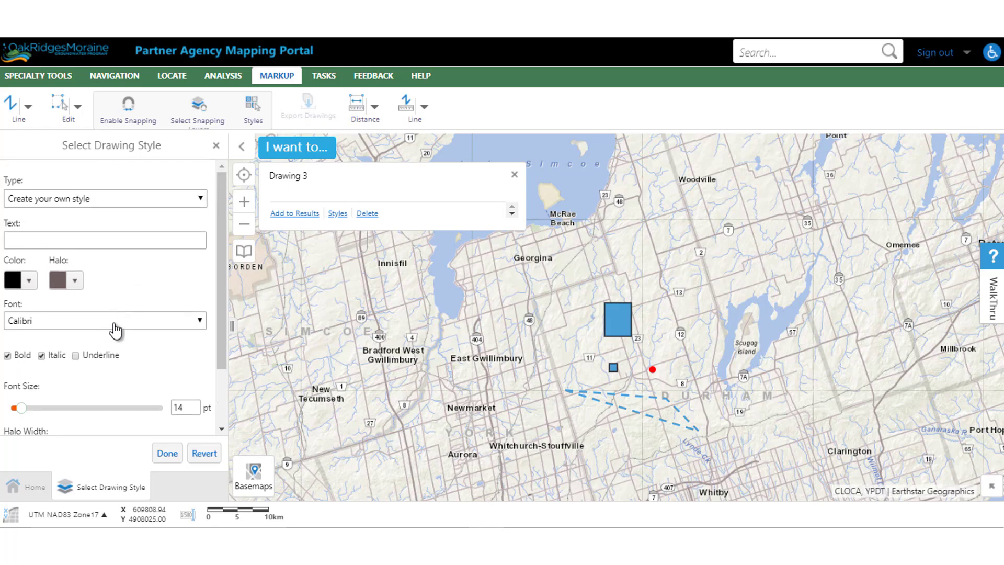
Step: Try a 79° angle on the text, revert all its style changes, and close its style settings and drawing details
scroll(112, 363, down, 3)
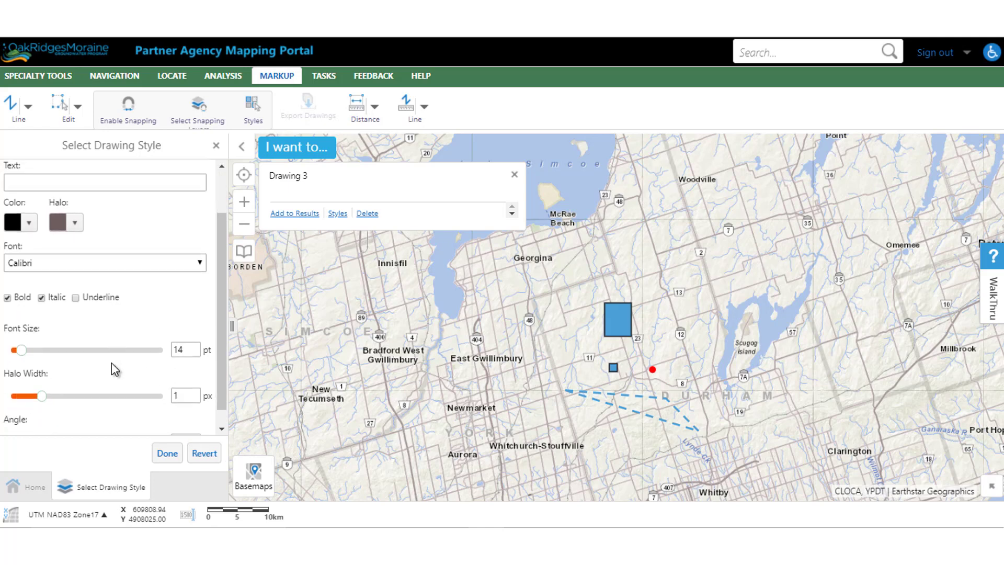
drag(17, 427, 45, 426)
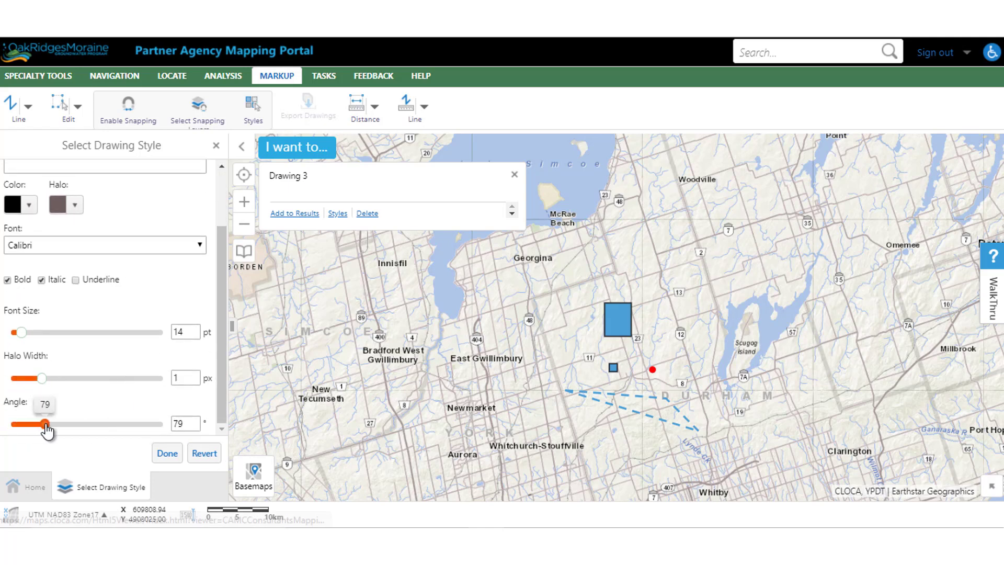
click(204, 454)
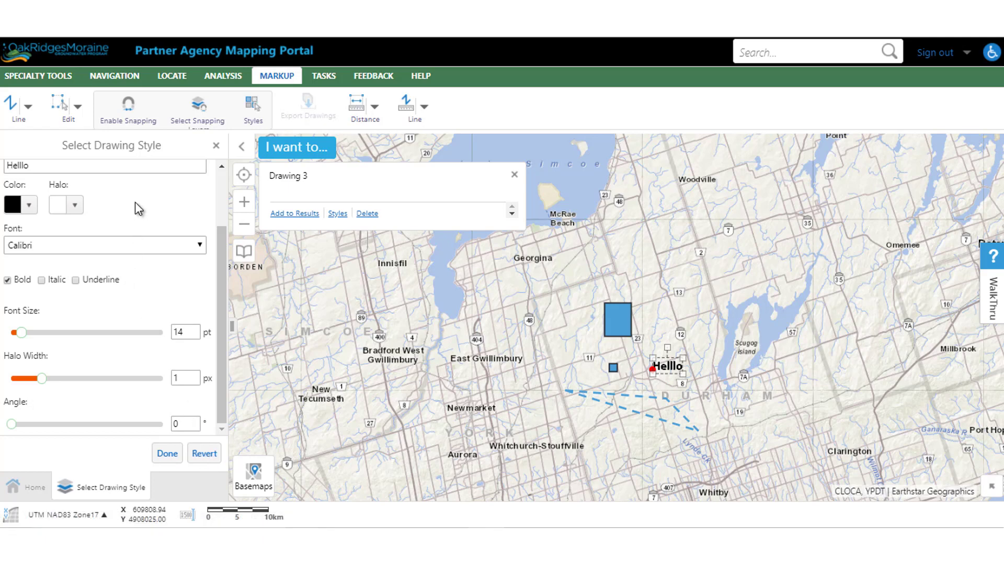
click(167, 452)
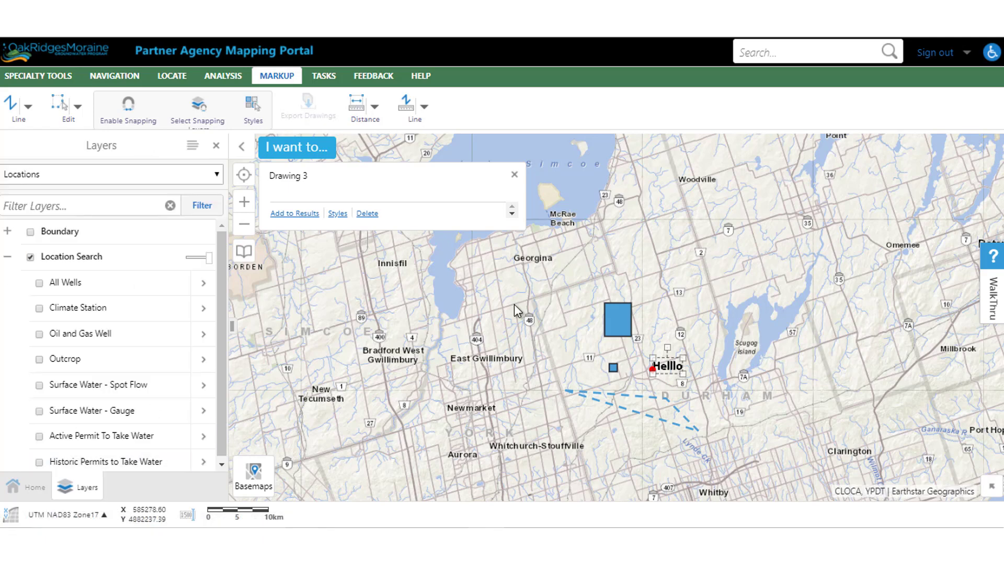
click(514, 175)
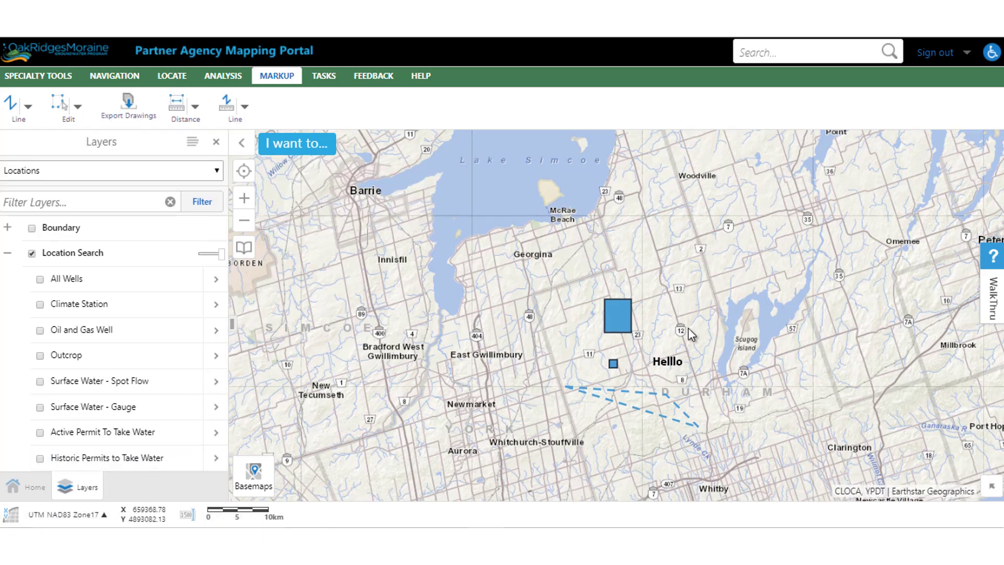
Step: Reshape the large blue rectangle into a six-sided polygon by pulling out its eastern corners and both side midpoints, and rotate it clockwise
drag(688, 328, 456, 249)
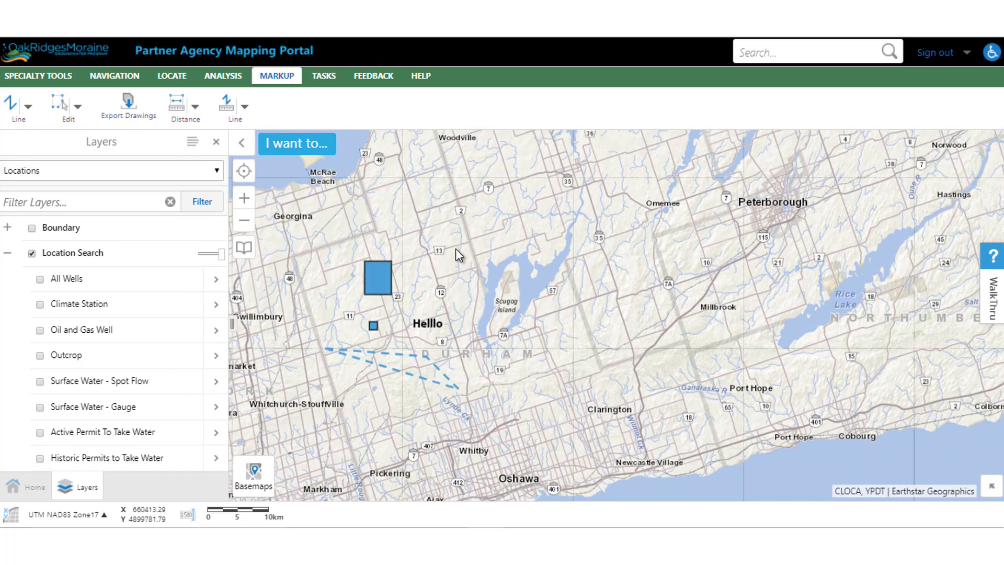
click(374, 282)
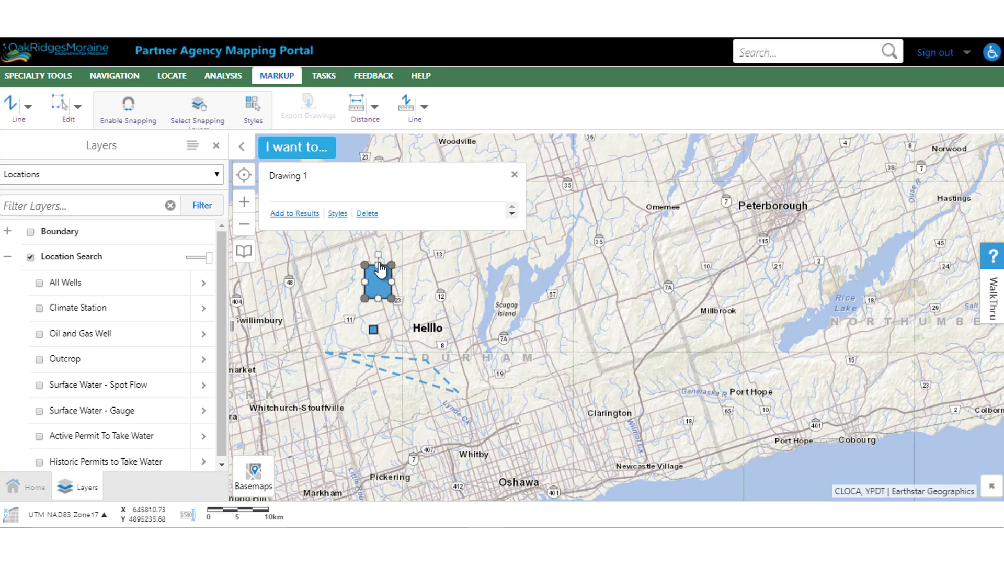
drag(393, 299, 406, 313)
drag(391, 265, 412, 242)
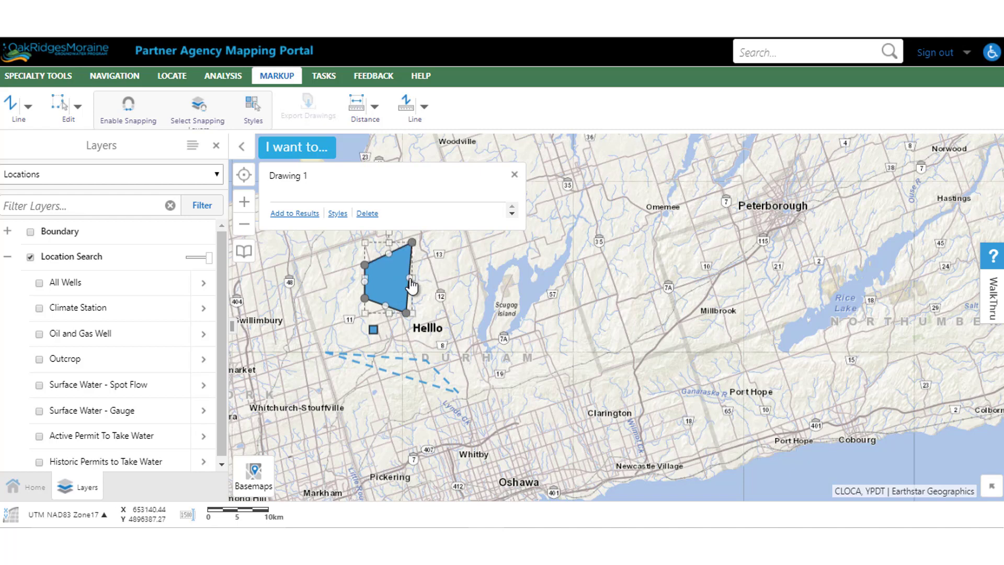
drag(410, 281, 438, 279)
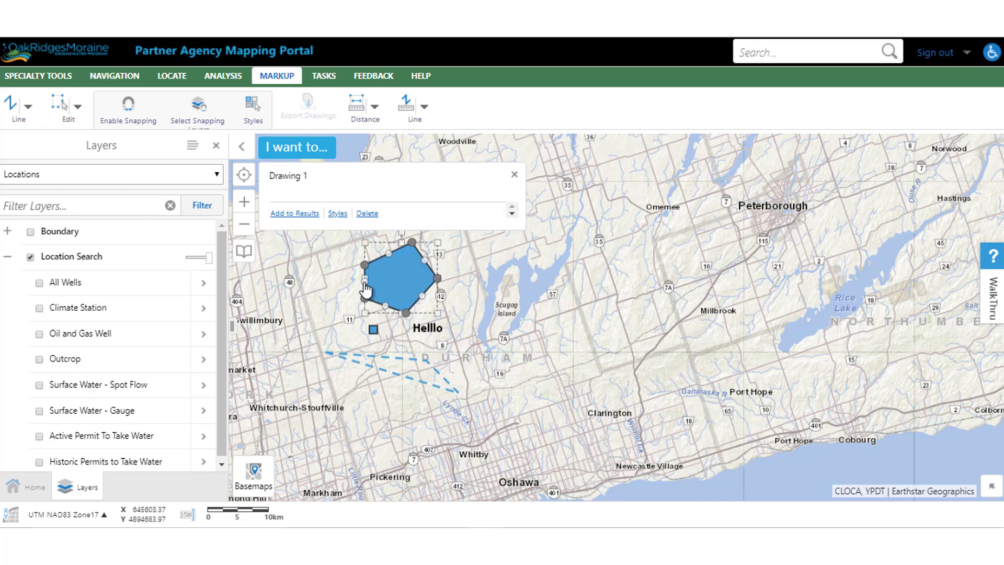
drag(365, 285, 349, 283)
drag(400, 235, 413, 274)
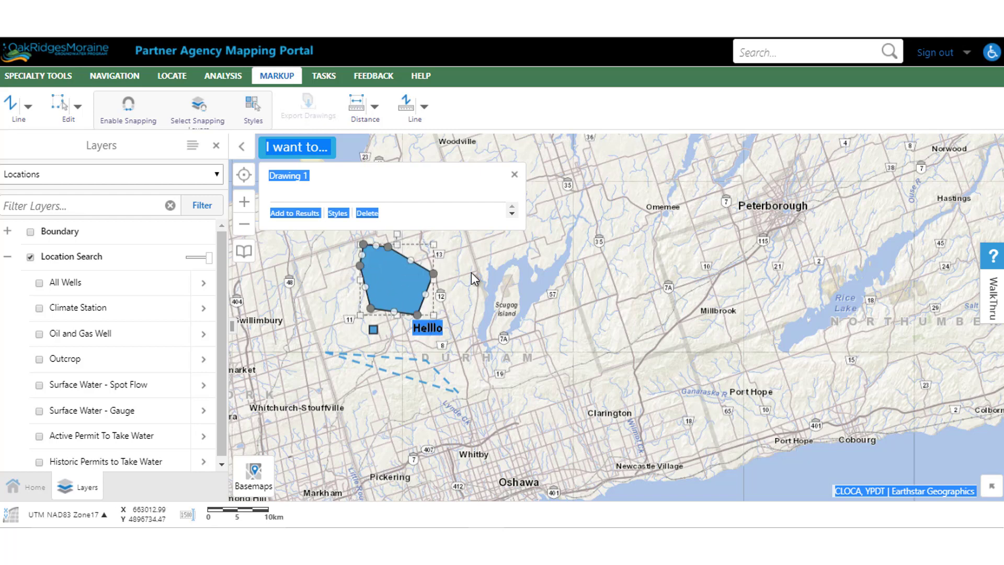
click(472, 272)
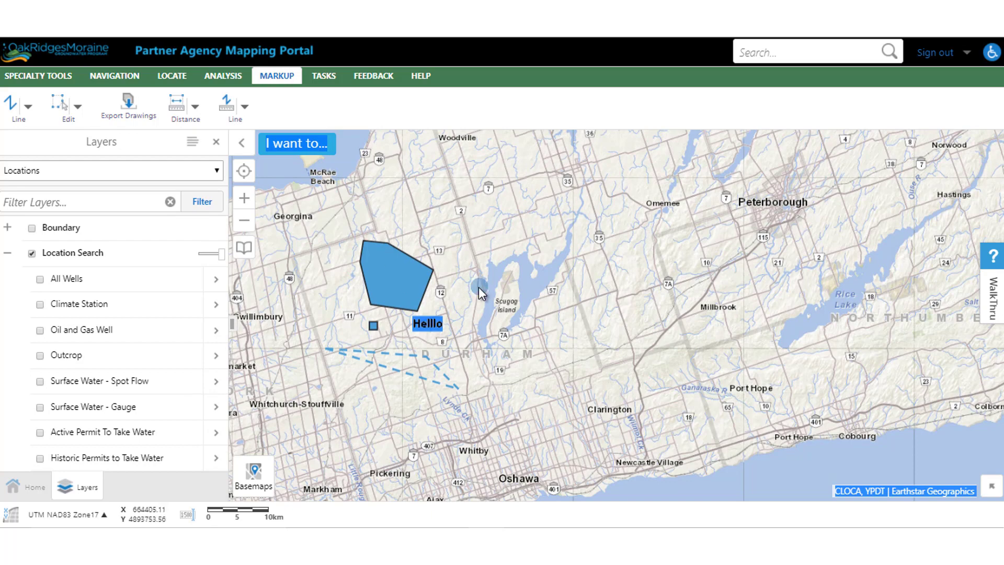
Step: Review the Edit, Erase and Clear options, and put the large blue polygon into edit mode to view its snapping and style options
click(85, 112)
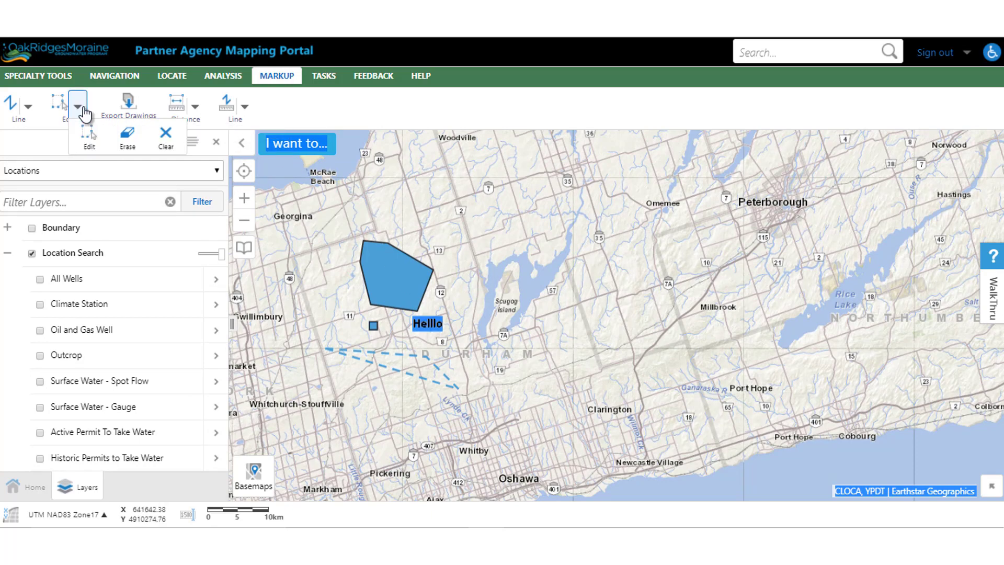
click(388, 284)
click(395, 264)
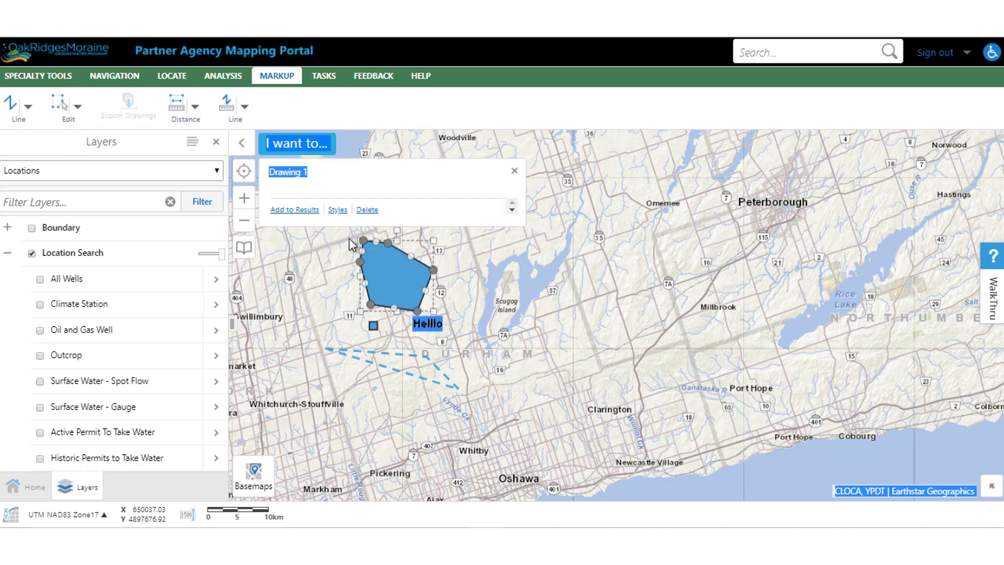
click(513, 168)
click(70, 103)
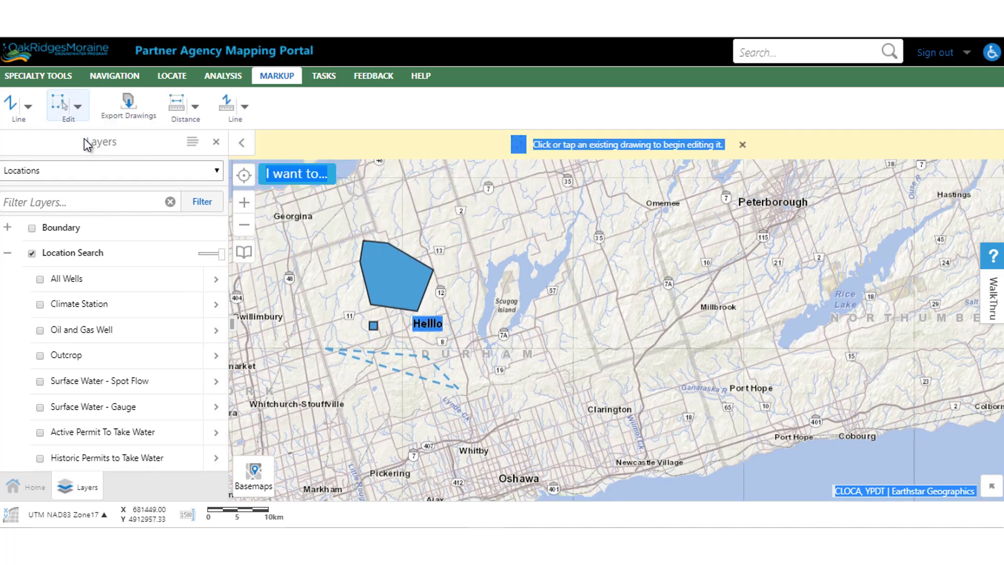
click(420, 267)
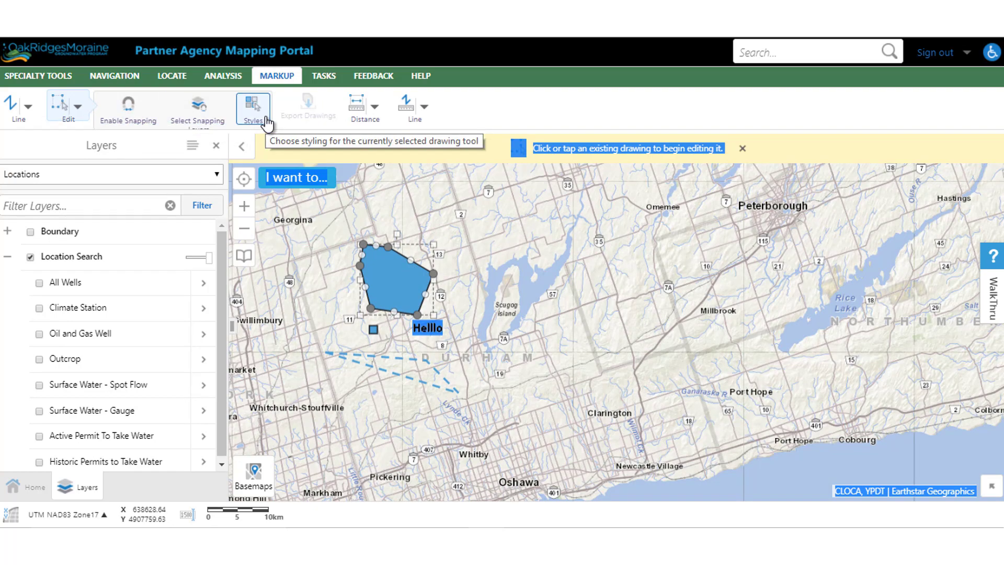
click(393, 196)
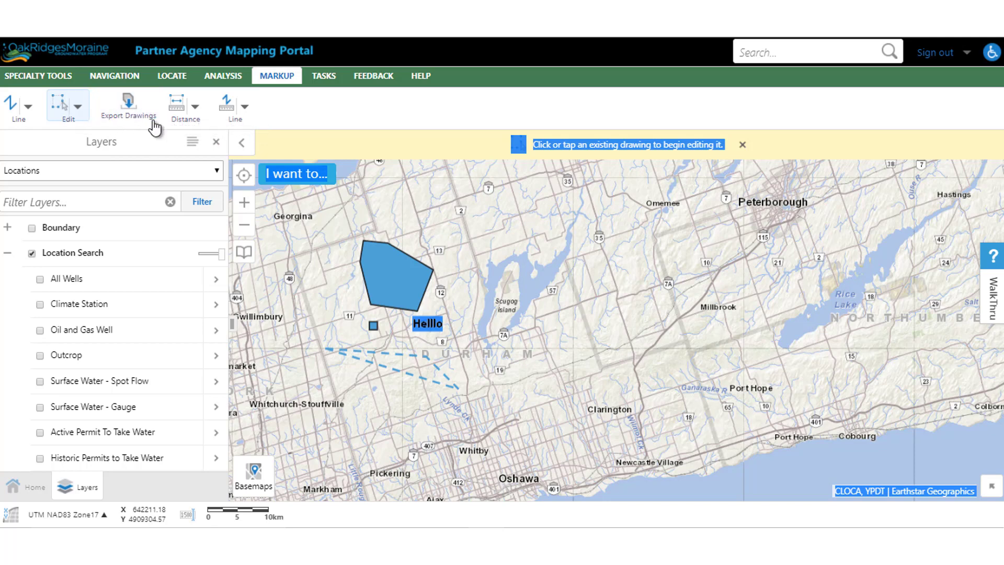
Step: Start exporting the drawings as a .shp file and cancel the download
click(128, 112)
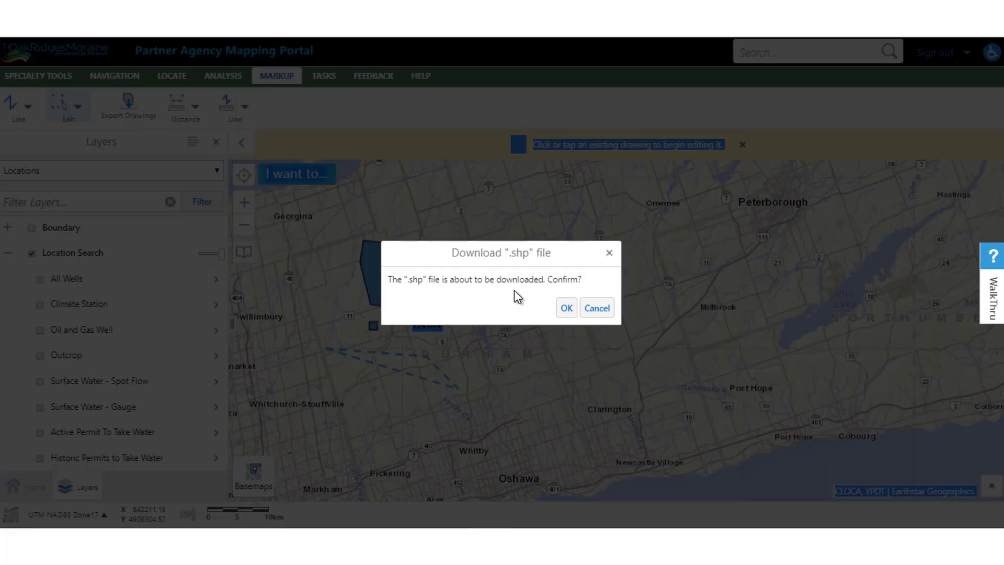
click(605, 311)
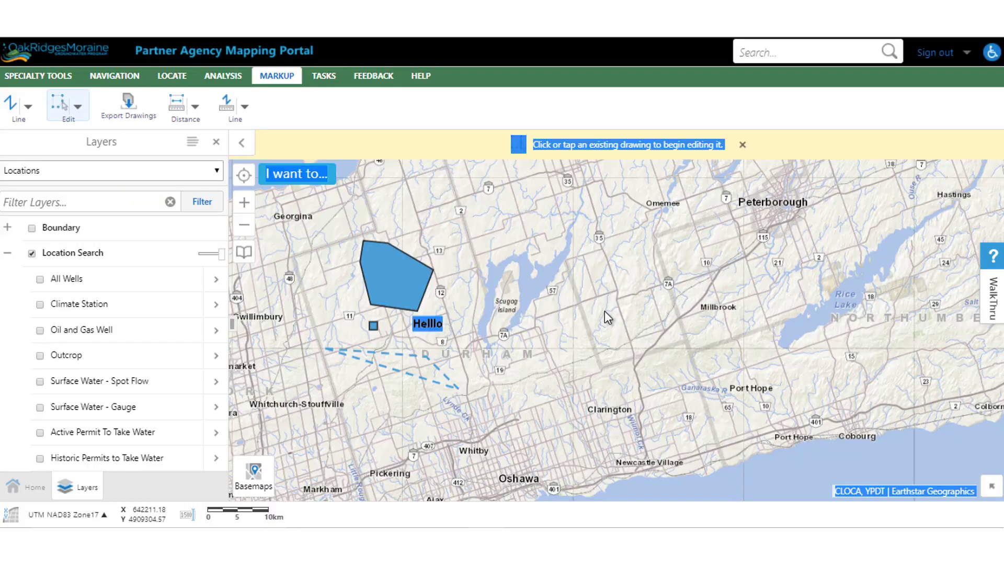
Step: Measure the distance along a two-segment line on the map, running northeast above the blue polygon and ending in a short southward leg
click(199, 111)
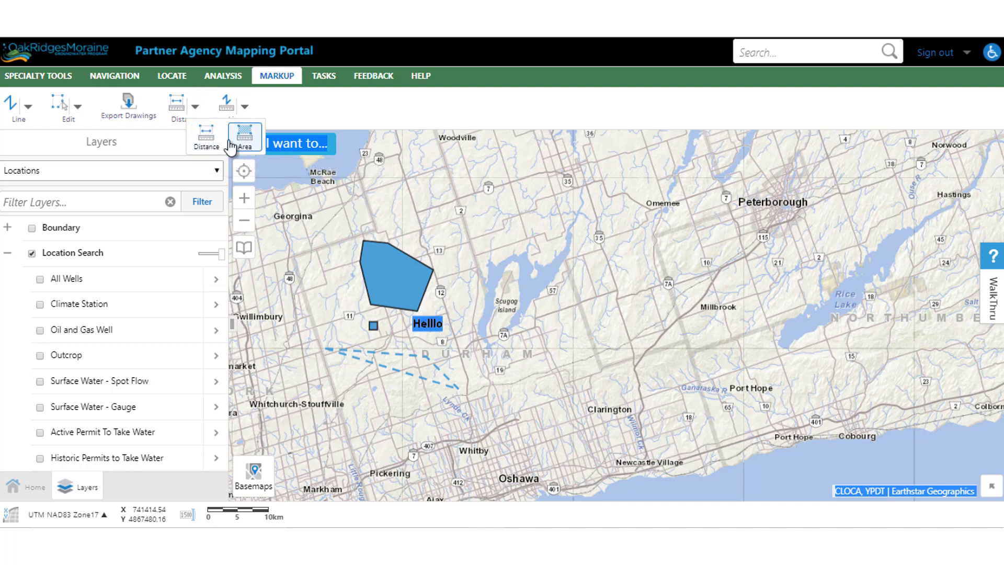
click(206, 140)
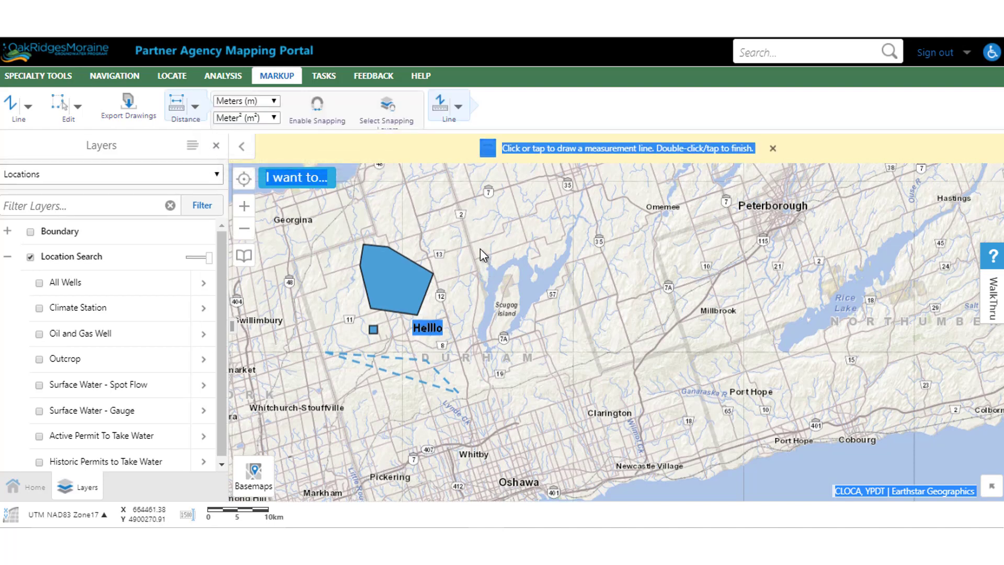
click(415, 217)
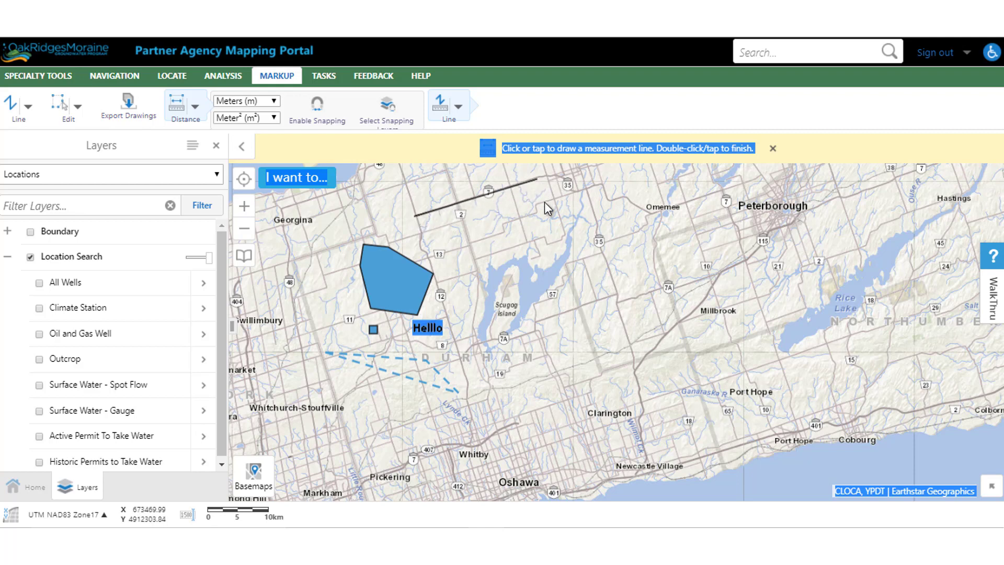
click(534, 179)
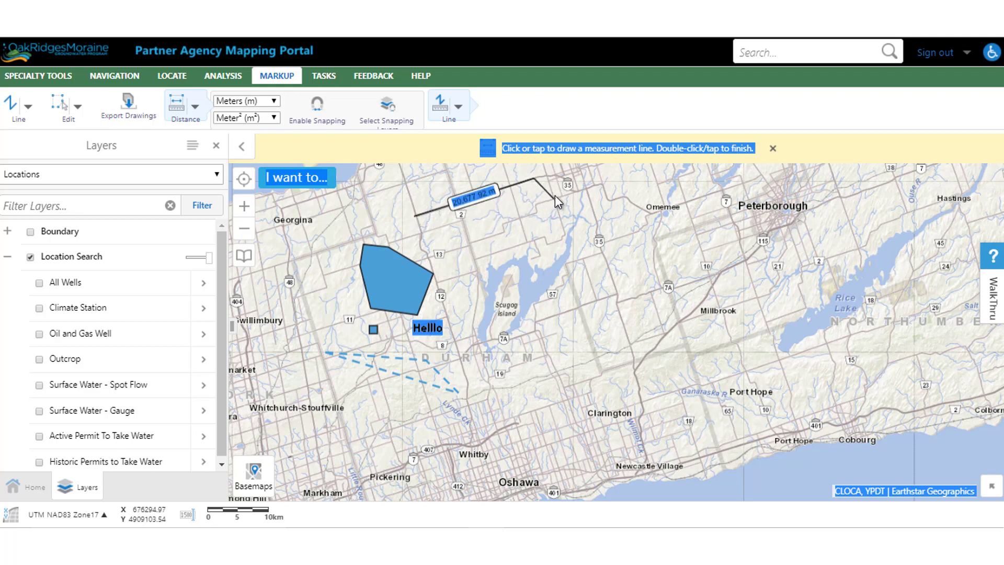
double_click(555, 199)
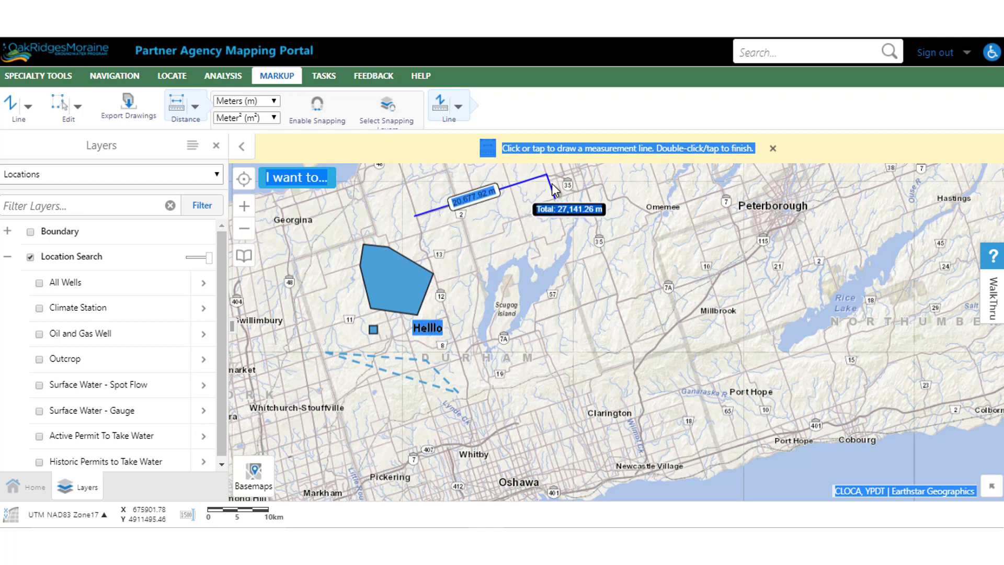
Step: Set the measurement length unit to kilometers and look over the other available length units
click(274, 101)
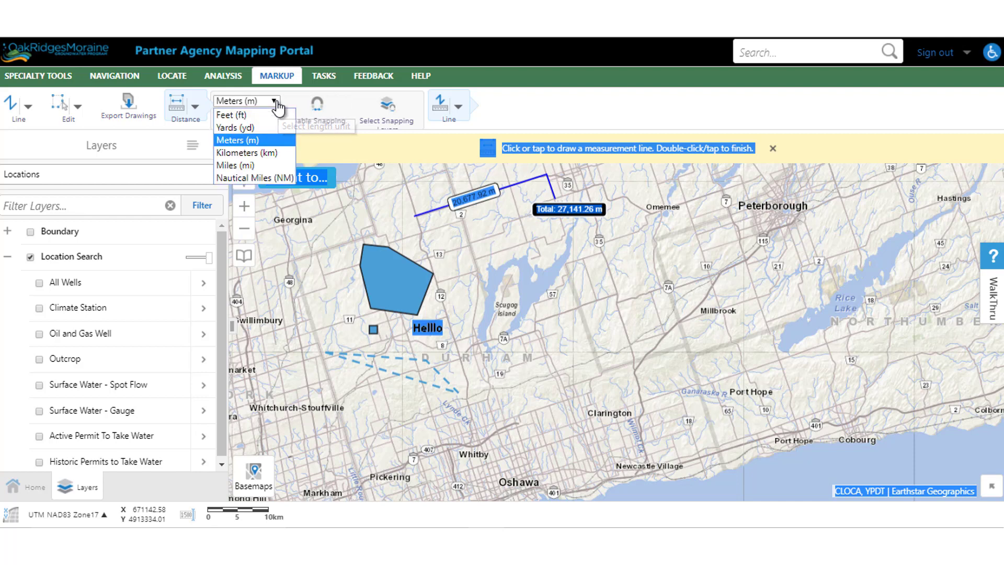
click(252, 139)
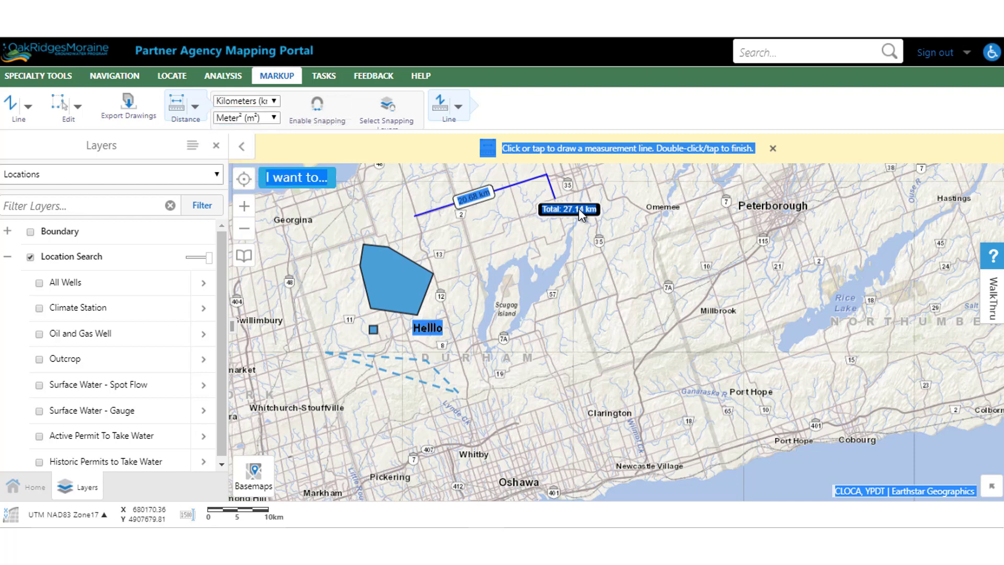
click(274, 102)
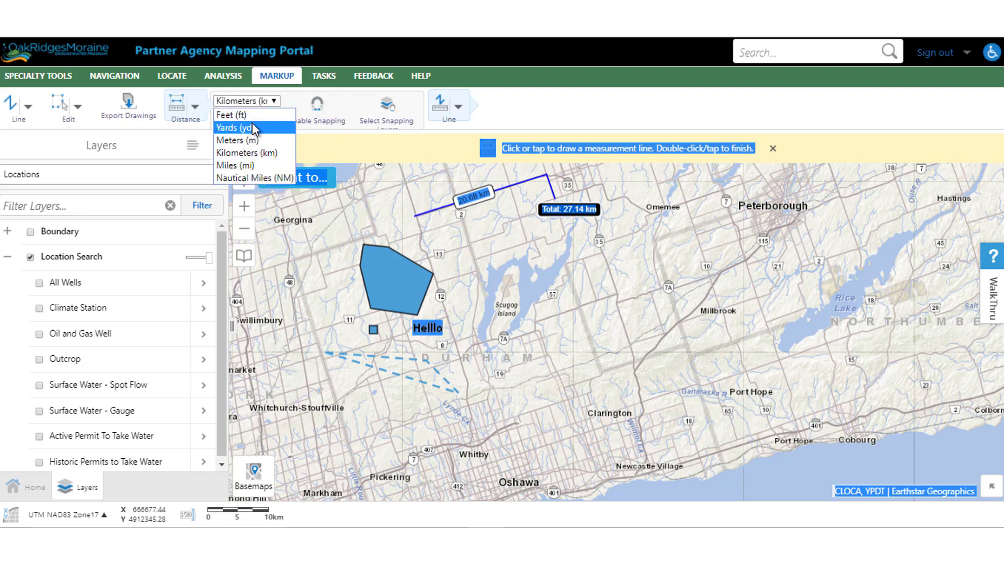
click(275, 103)
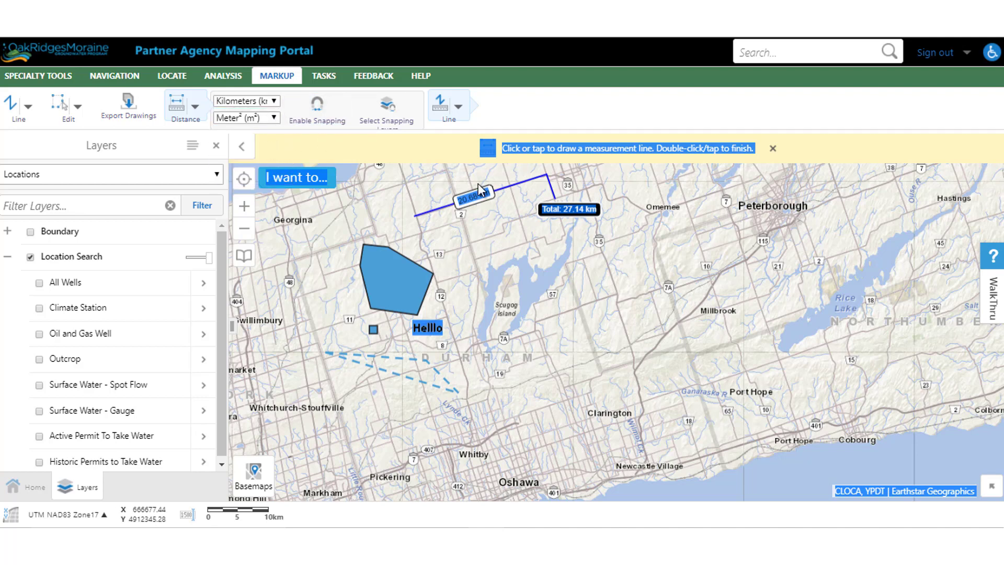
Step: Enable snapping and measure the distance from the first measurement line's western end to a point just east of the "Helllo" text
click(318, 107)
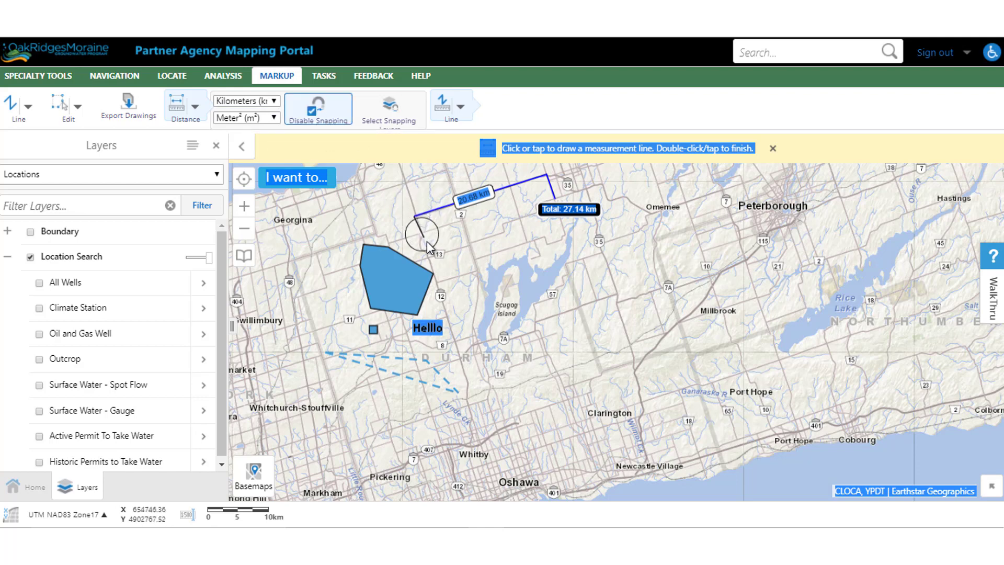
double_click(452, 335)
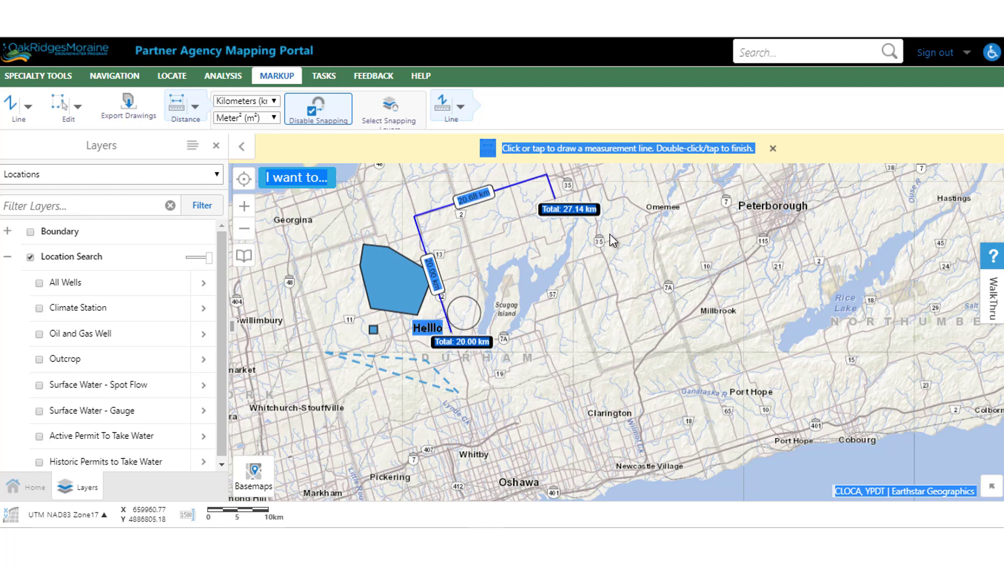
click(776, 150)
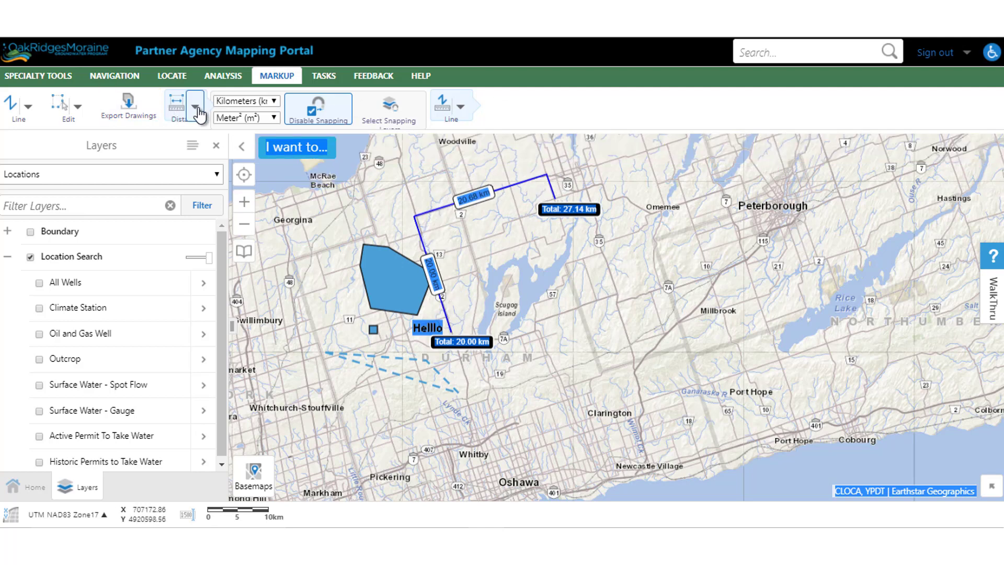
Step: Measure the area of a four-sided polygon drawn between Scugog Island and Millbrook
click(196, 106)
click(244, 137)
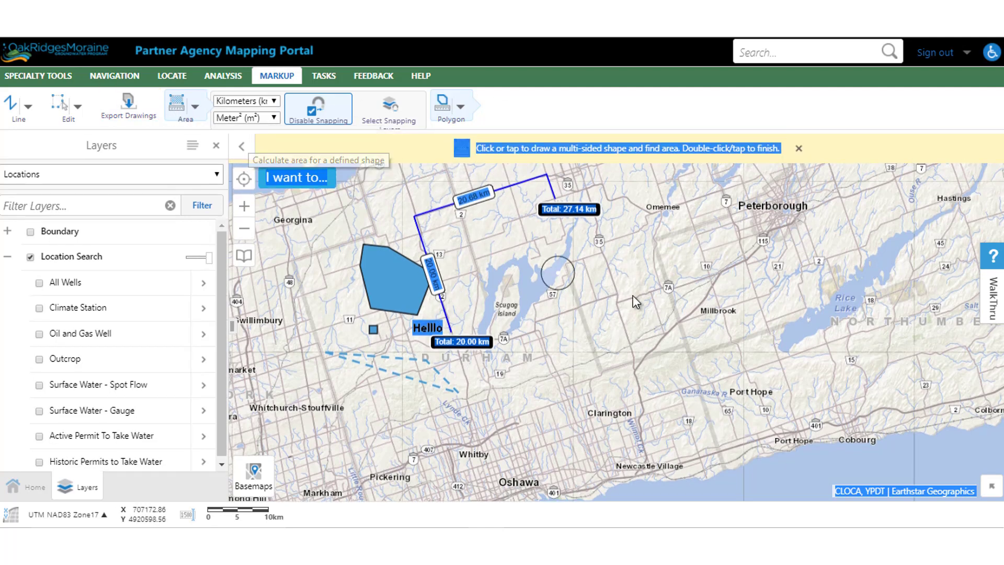
click(598, 358)
click(720, 305)
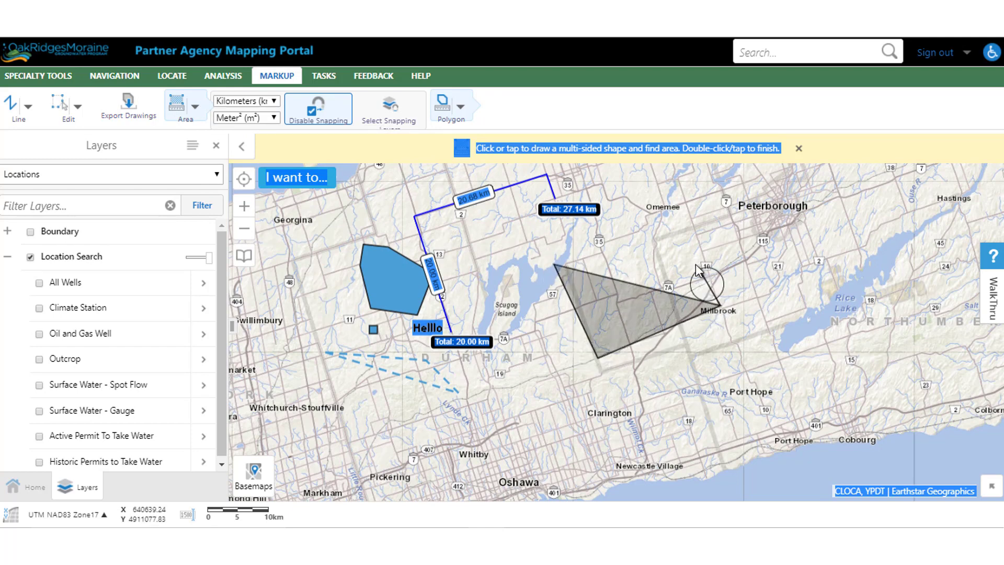
double_click(664, 227)
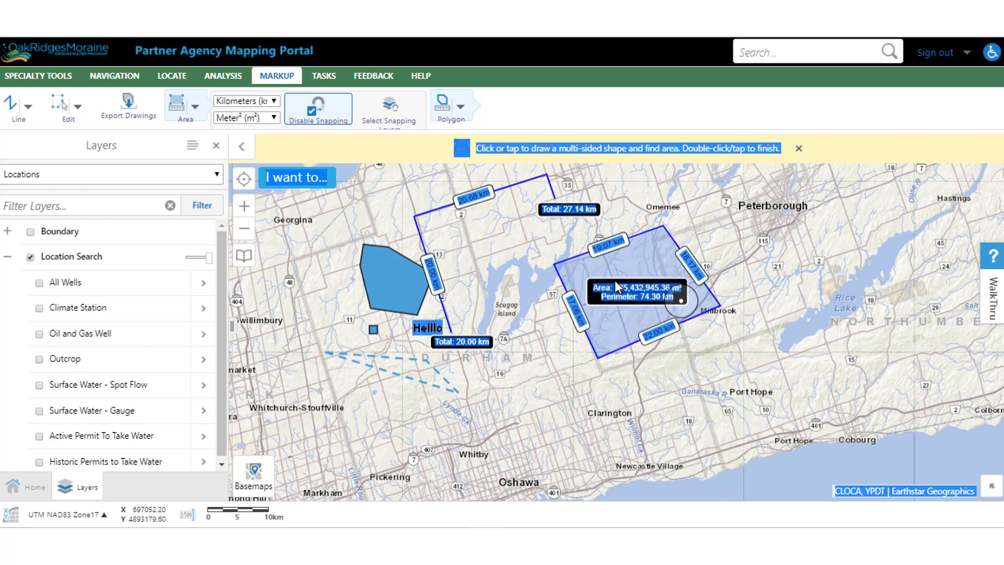
Step: Set the measurement area unit to square kilometers
click(278, 119)
click(243, 167)
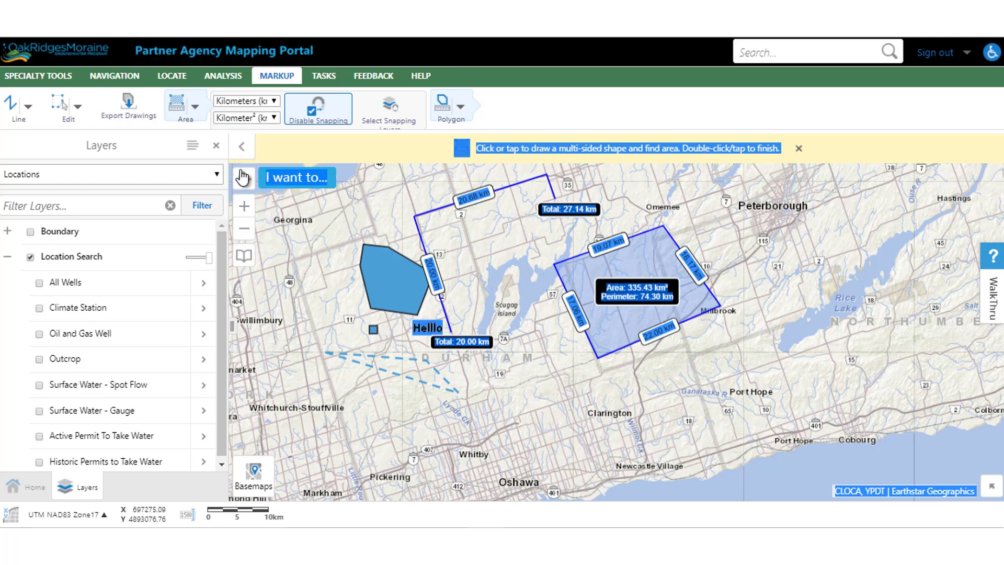
Step: Try miles and yards as the measurement length unit, return it to kilometers, and look over the available area units
click(257, 102)
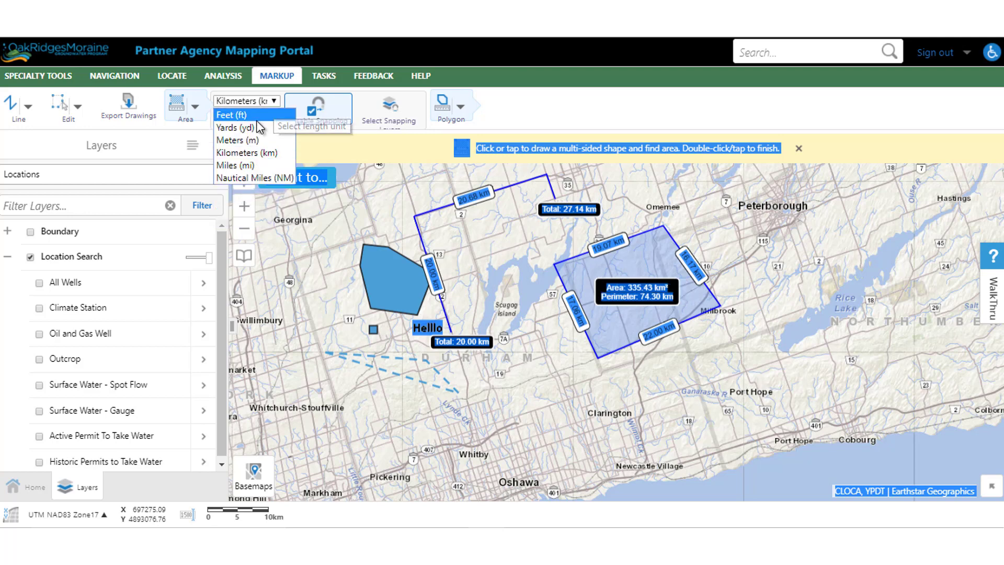
click(253, 166)
click(273, 102)
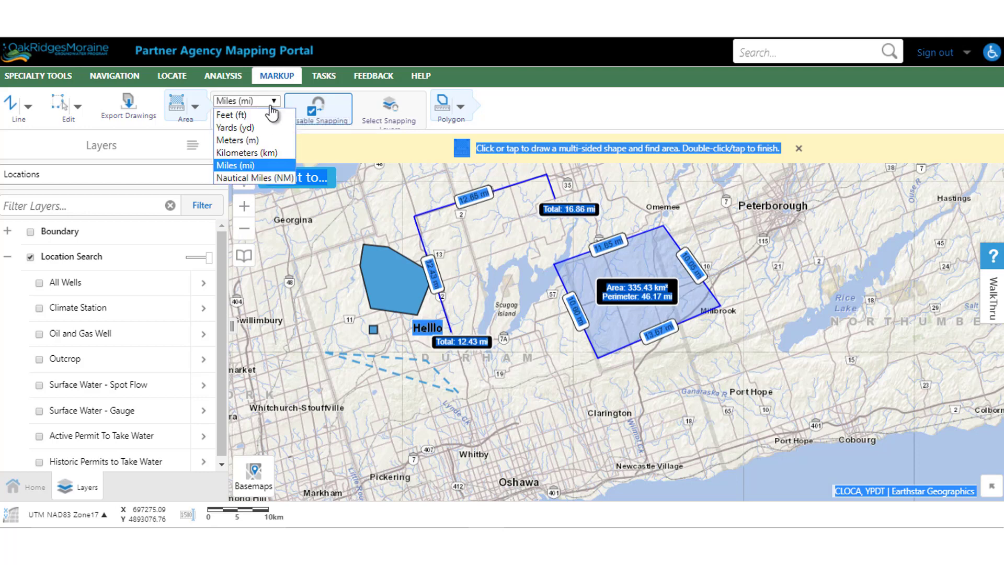
click(268, 132)
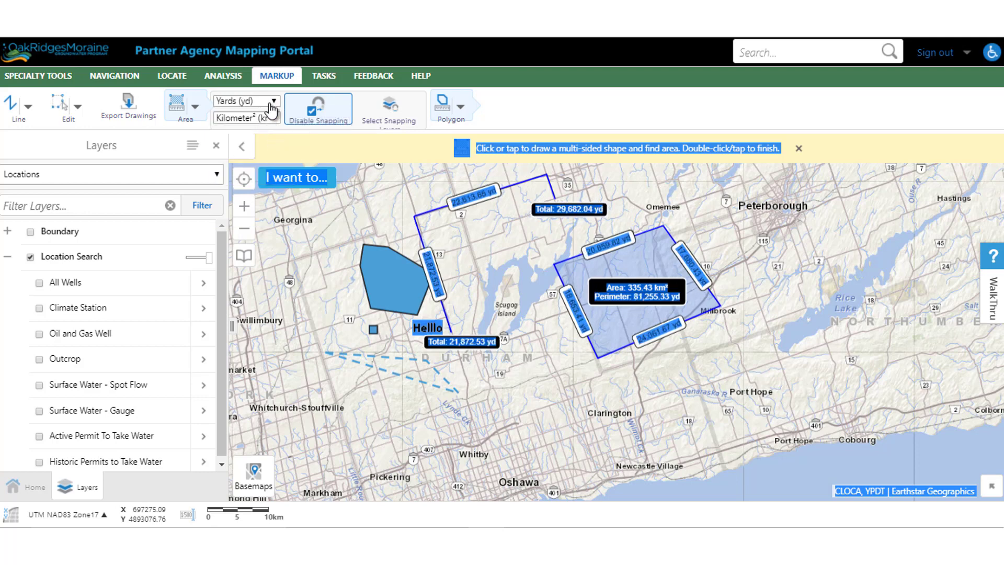
click(267, 101)
click(246, 152)
click(273, 118)
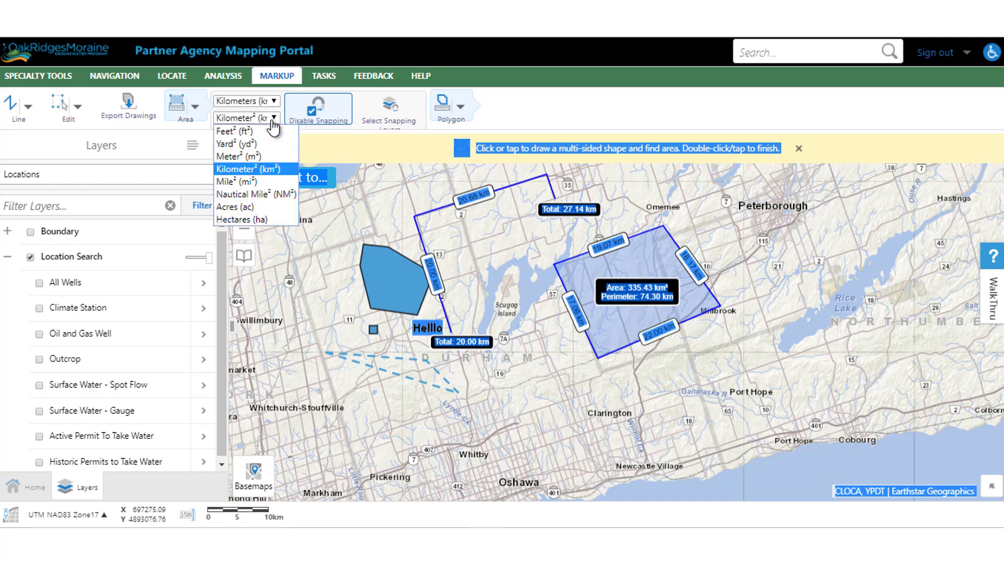
click(273, 118)
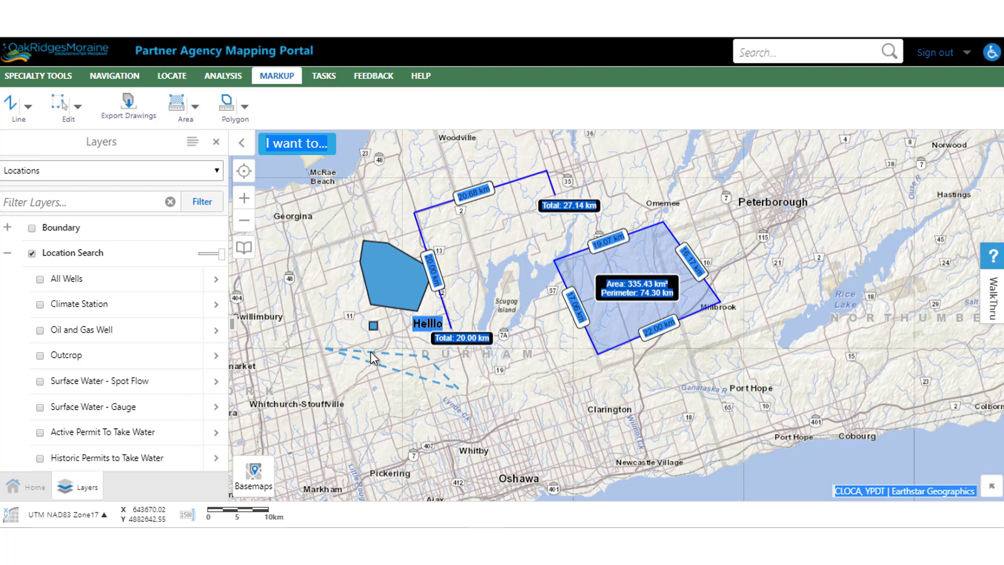
Step: Reshape the measured polygon near Millbrook by pulling its northeast and south edge midpoints outward and moving its Millbrook corner east
click(613, 339)
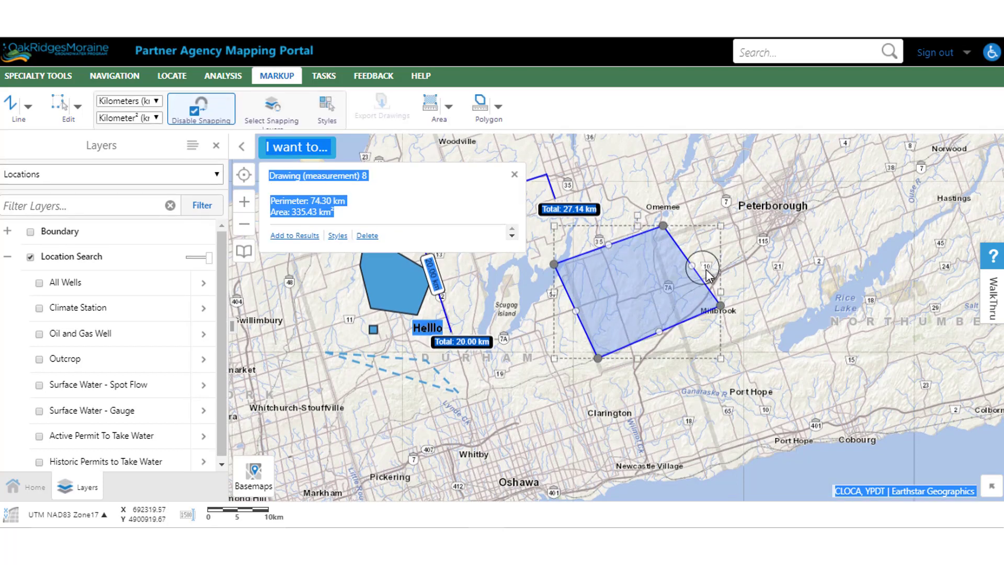
drag(692, 265, 727, 253)
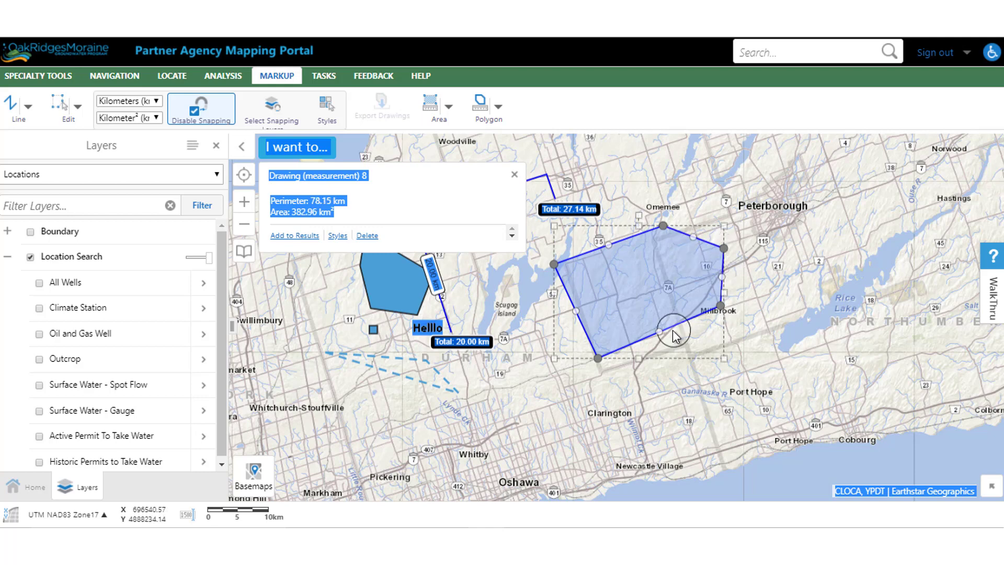
drag(660, 332, 679, 377)
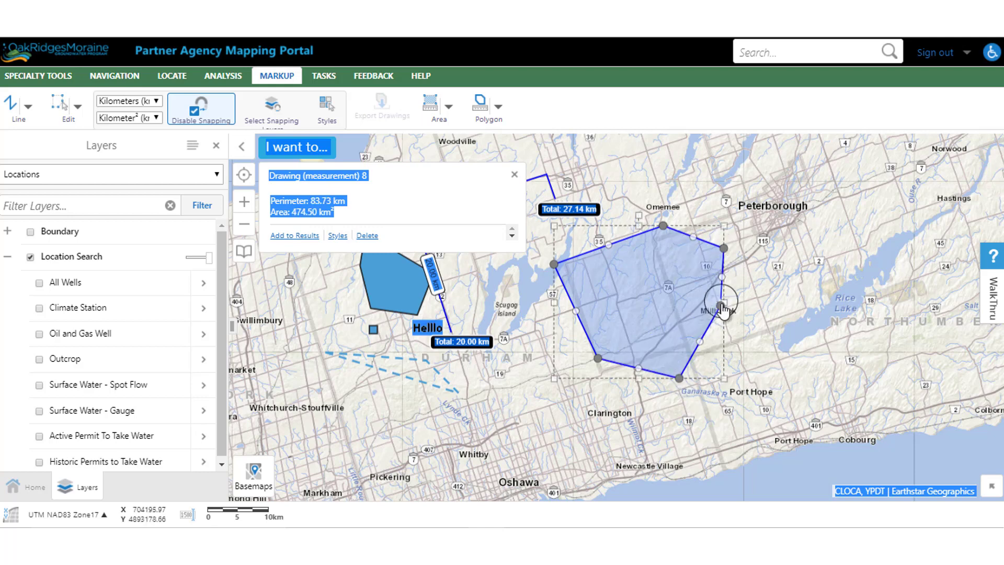
drag(720, 305, 748, 310)
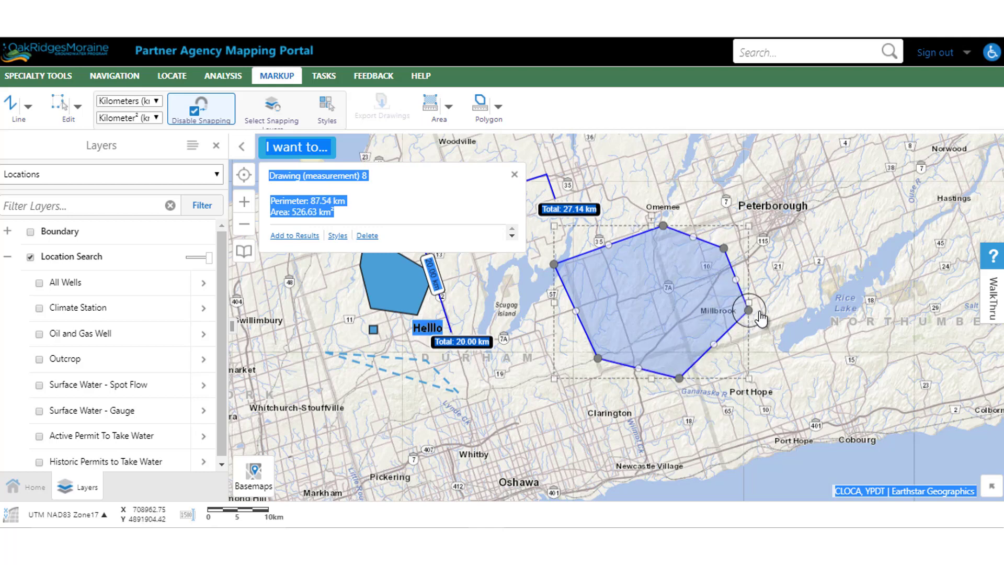
click(813, 317)
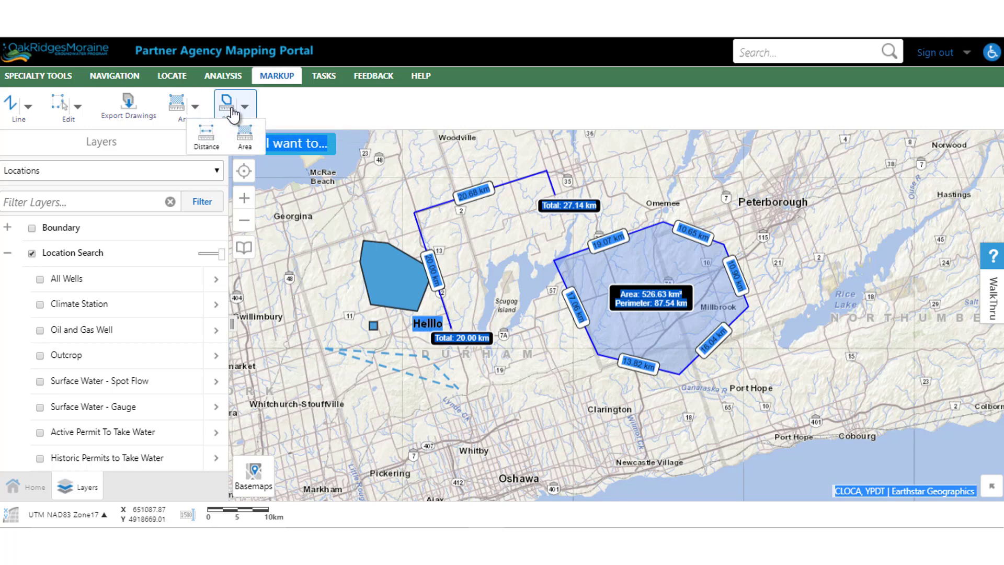
Step: Measure the area of an upright rectangle about 6.7 km wide, drawn just west of Clarington
click(245, 109)
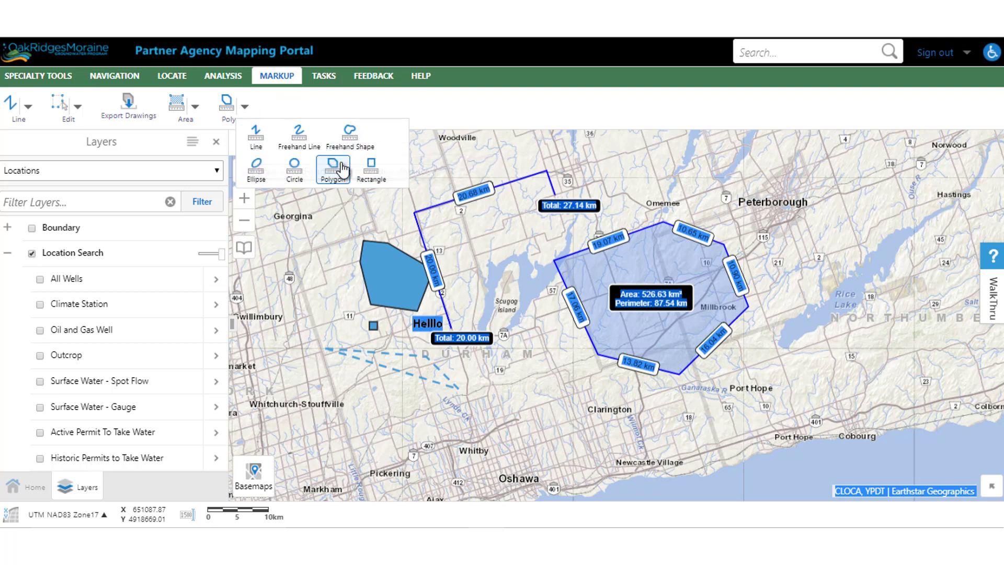
click(375, 172)
drag(545, 365, 585, 435)
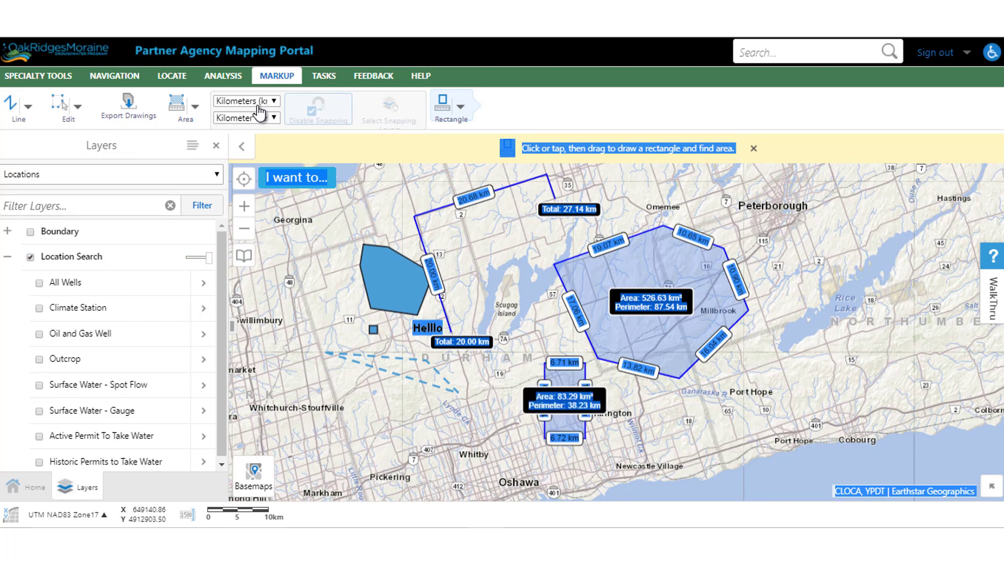
Step: Measure the area of a freehand shape drawn around the western part of Rice Lake
click(460, 107)
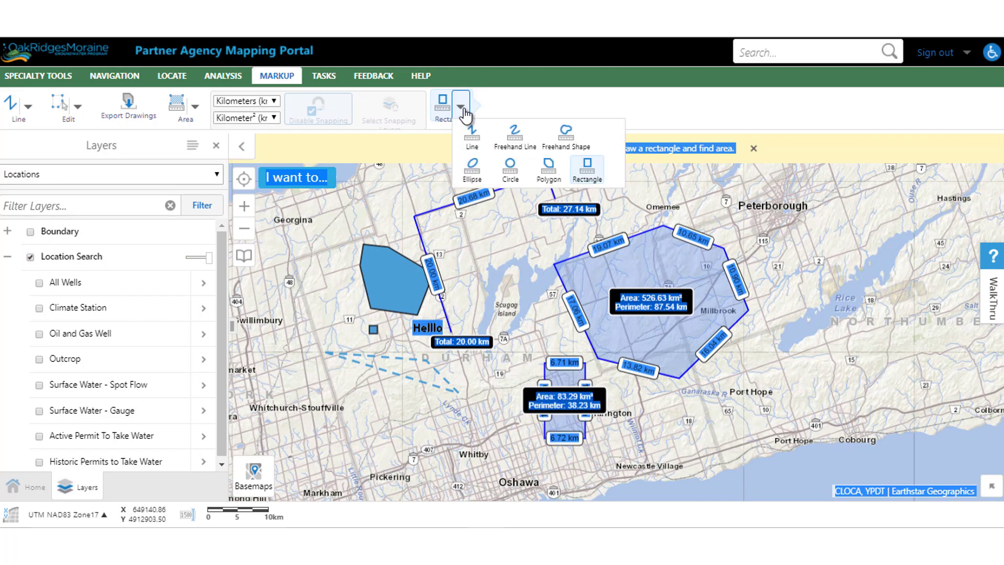
click(566, 133)
mouse_move(791, 248)
mouse_down()
mouse_move(869, 287)
mouse_move(854, 334)
mouse_move(800, 326)
mouse_move(787, 256)
mouse_up()
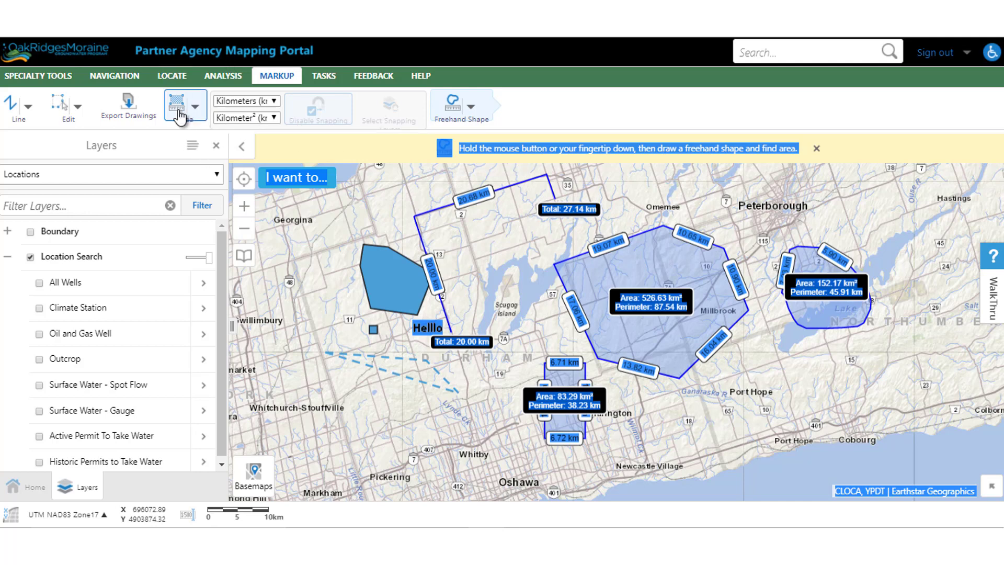
Step: Erase the freehand area measurement around Rice Lake
click(65, 108)
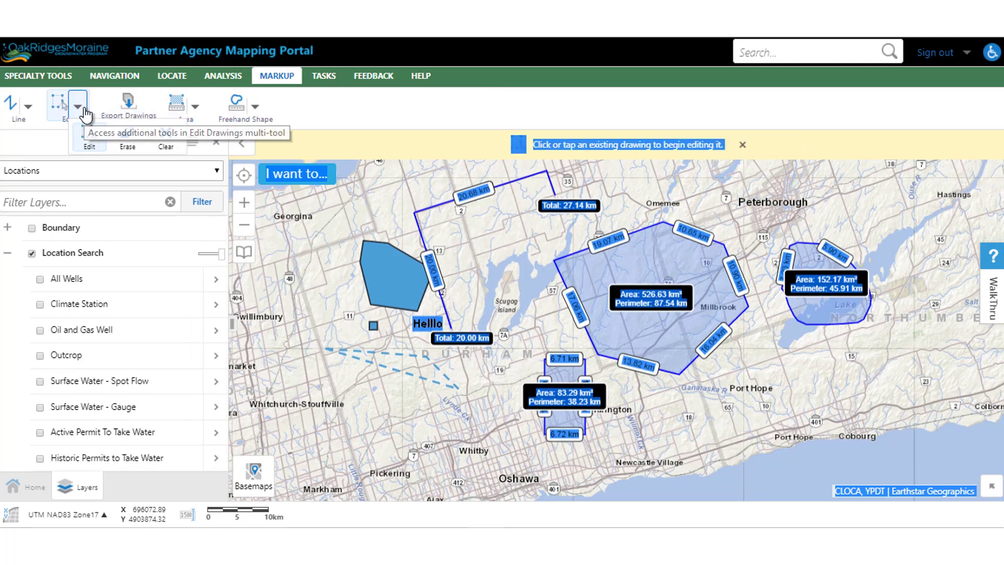
click(79, 108)
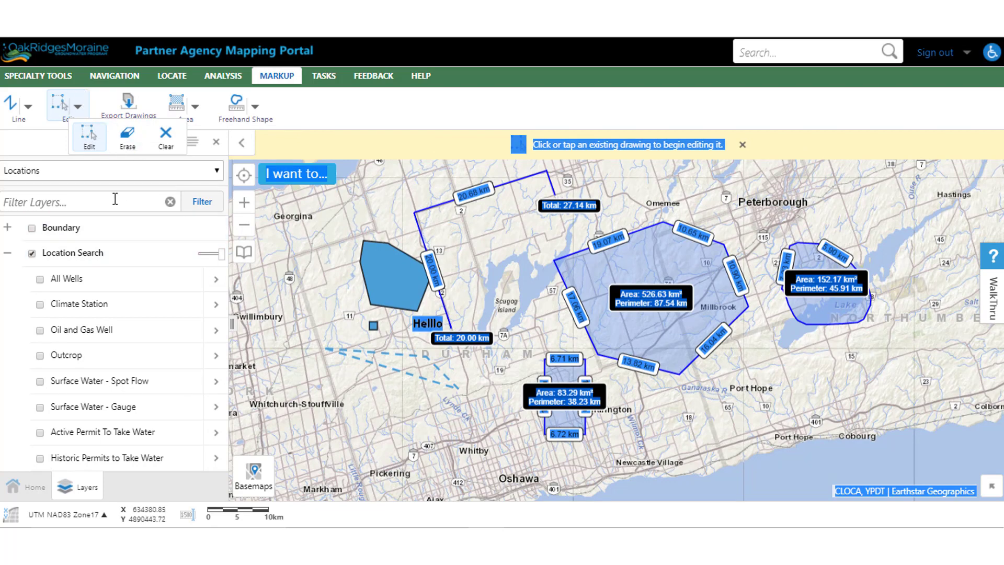
click(125, 142)
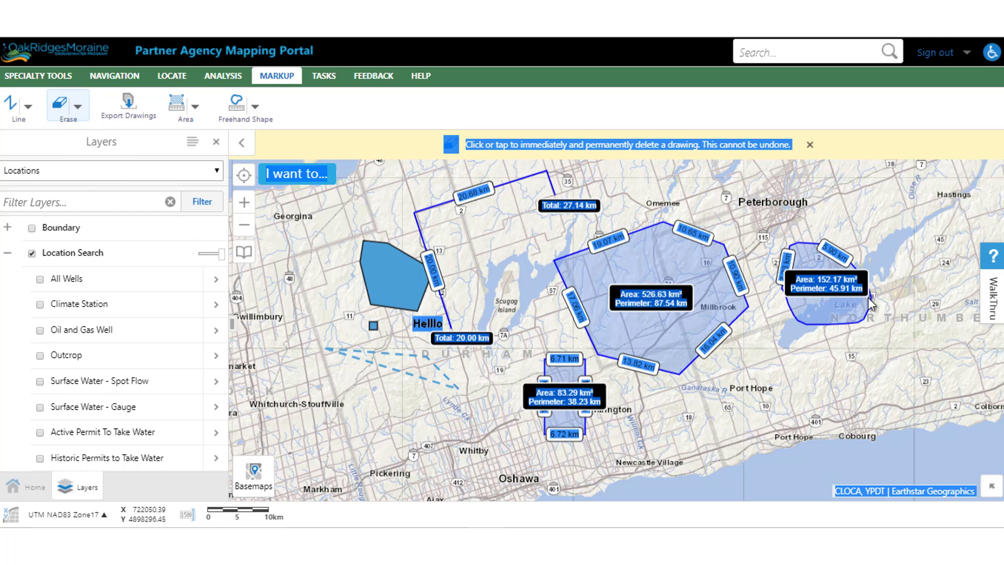
click(831, 327)
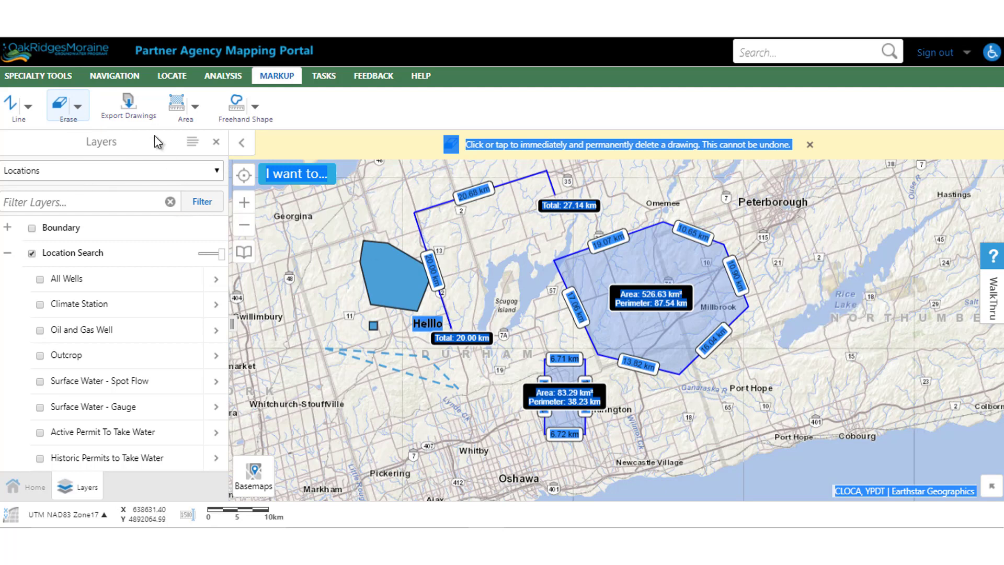
Step: Clear all remaining drawings and measurements from the map
click(78, 106)
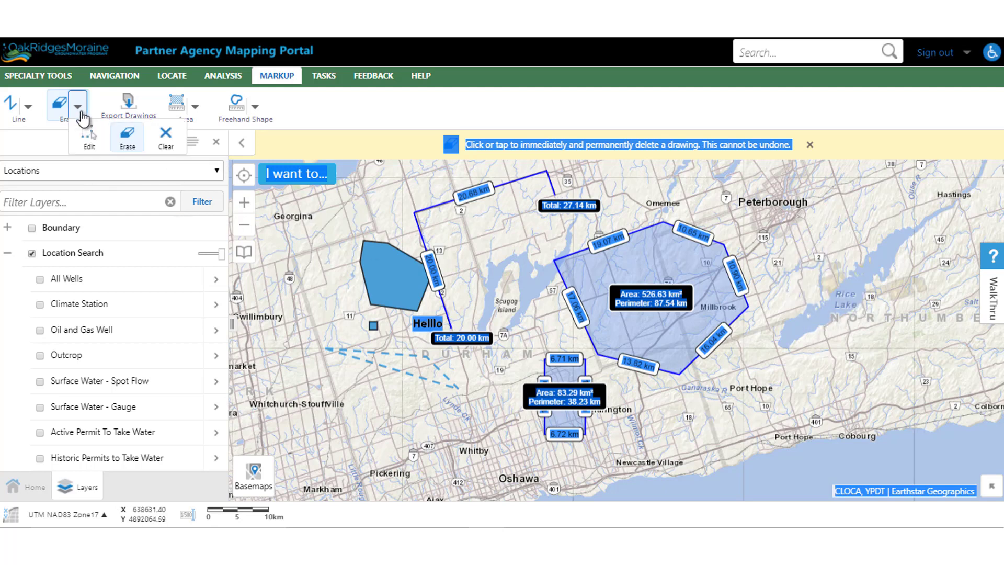
click(181, 143)
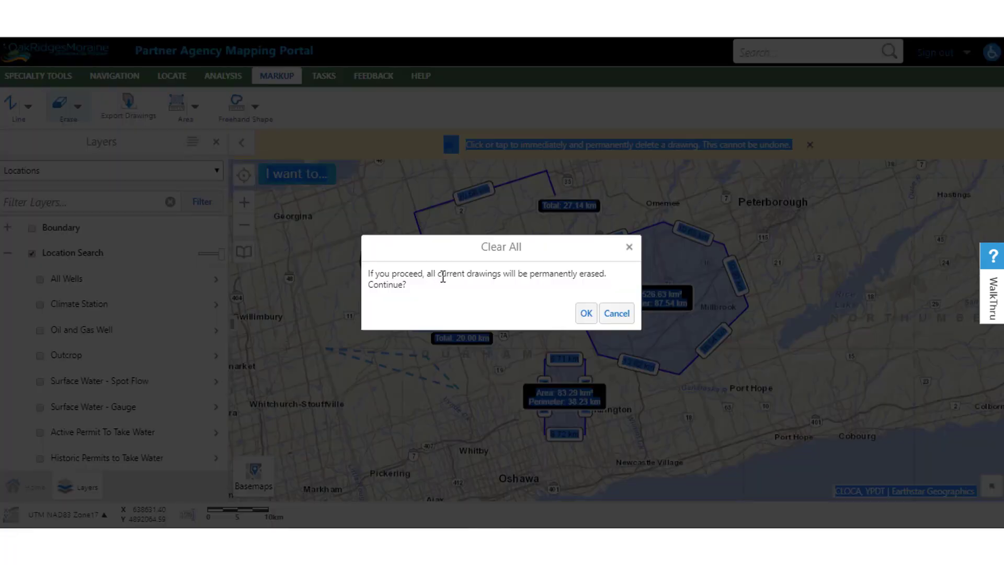
click(585, 313)
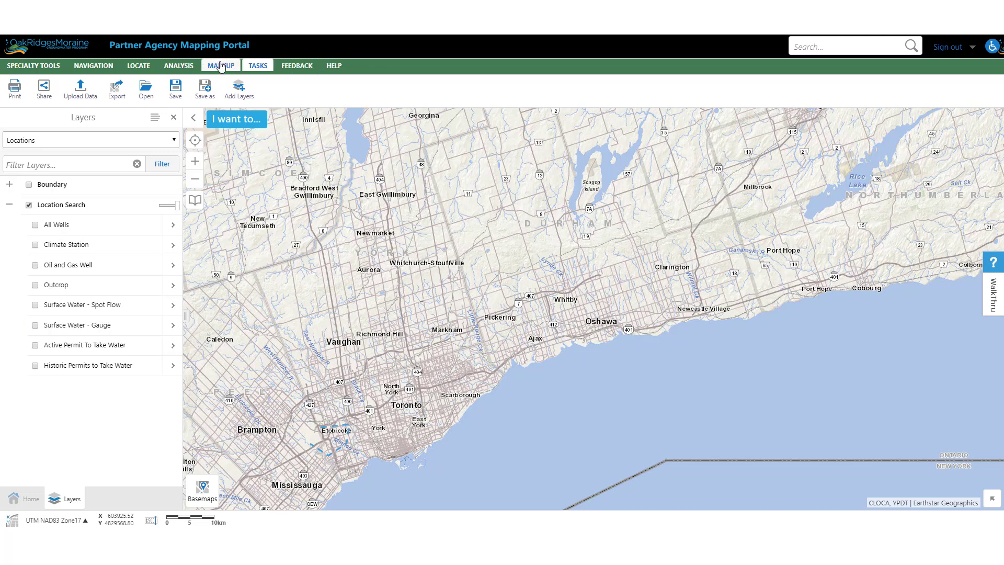
Step: Open the map printing settings to view the layout, format, resolution and scale options, and cancel without printing
click(15, 88)
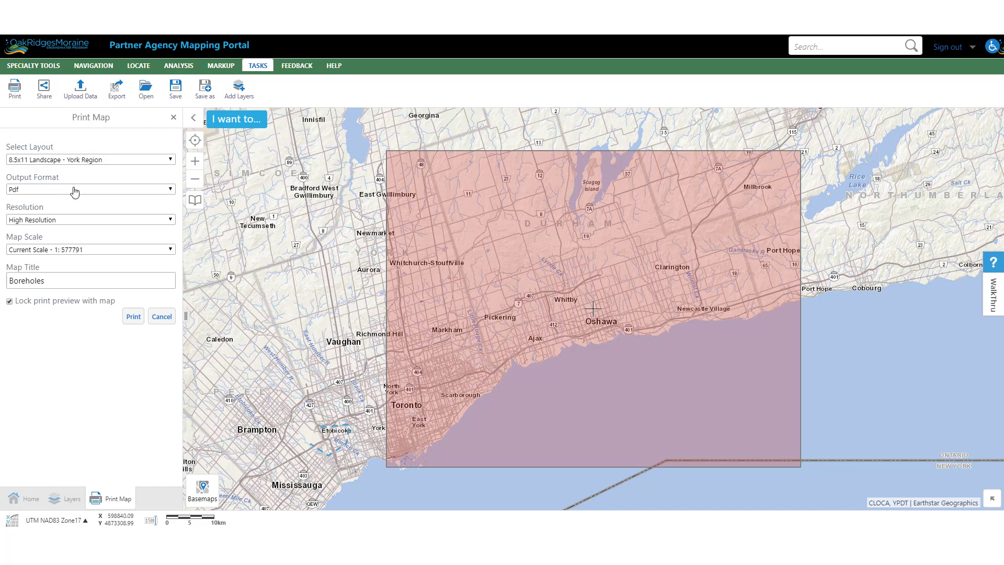
click(165, 316)
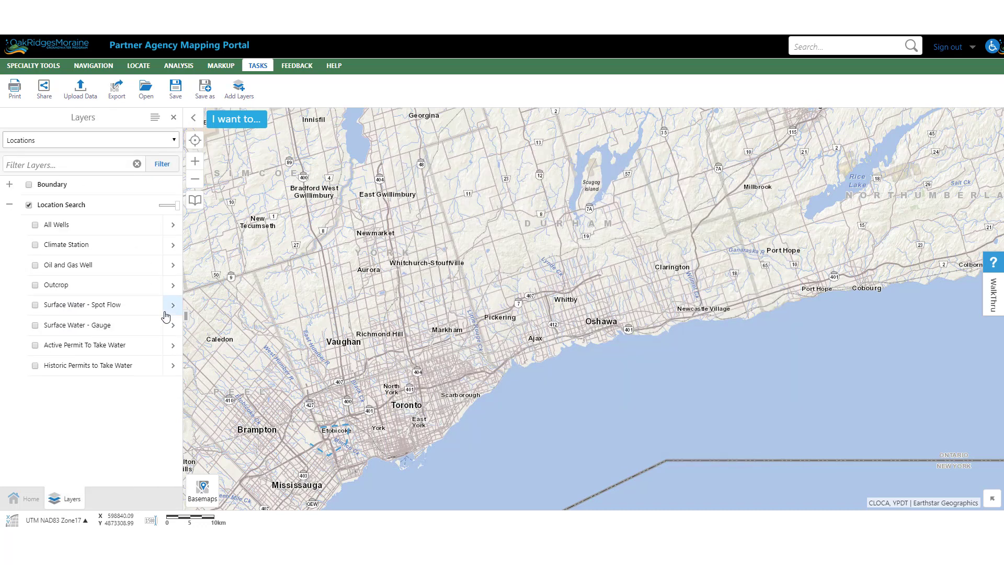